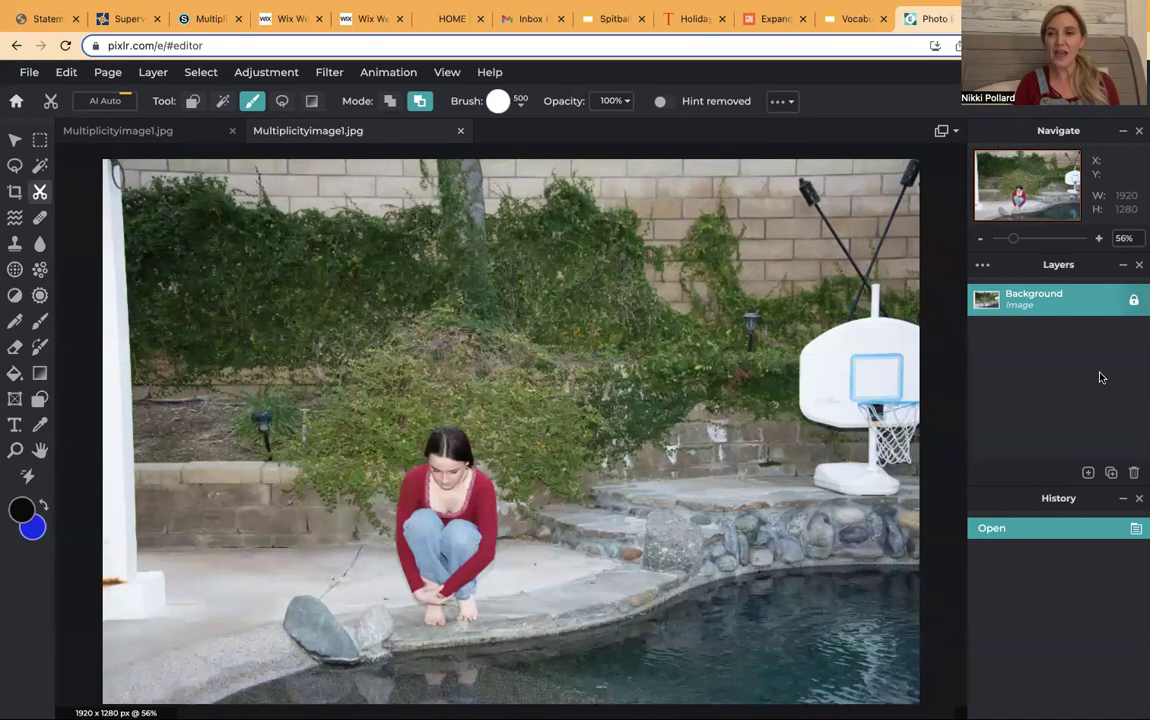
Add MultiplicityImage2.jpg to the document as a new image layer above the background.
left_click(1088, 472)
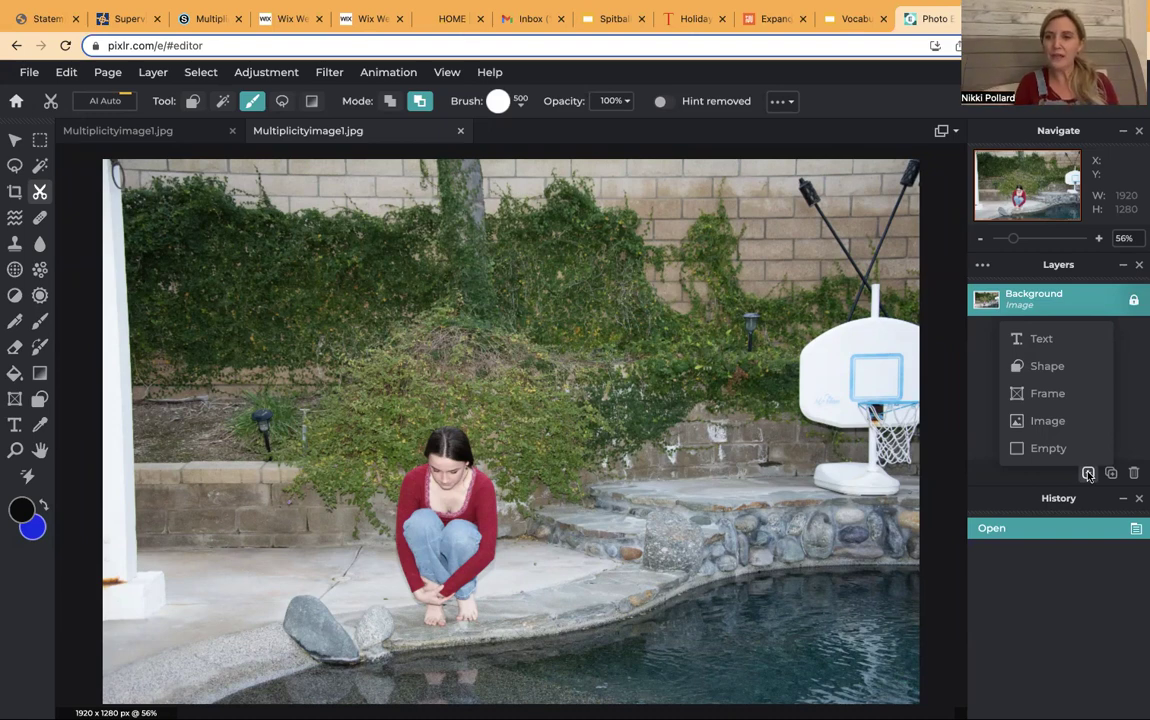
left_click(1045, 420)
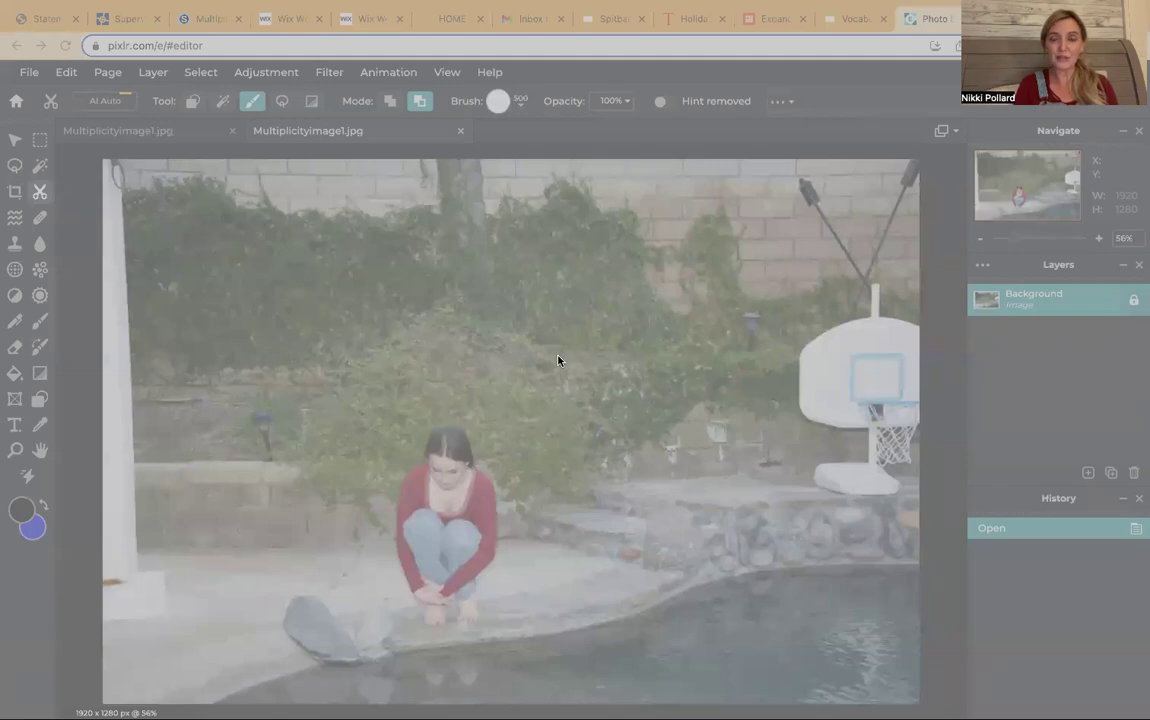
left_click(842, 519)
Move and scale down the MultiplicityImage2.jpg layer to about 2012 × 1341 px so it covers the background photo.
left_click(15, 140)
left_click_drag(800, 200, 641, 514)
left_click_drag(860, 170, 268, 550)
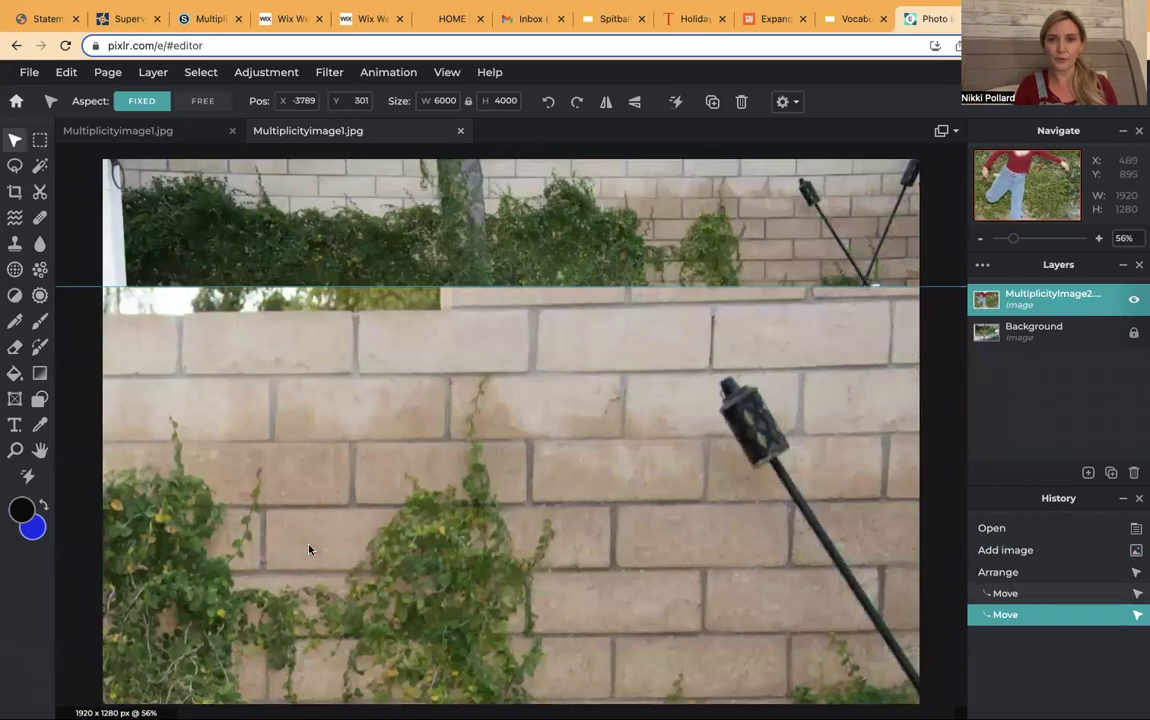
left_click_drag(636, 333, 271, 323)
left_click_drag(602, 238, 790, 200)
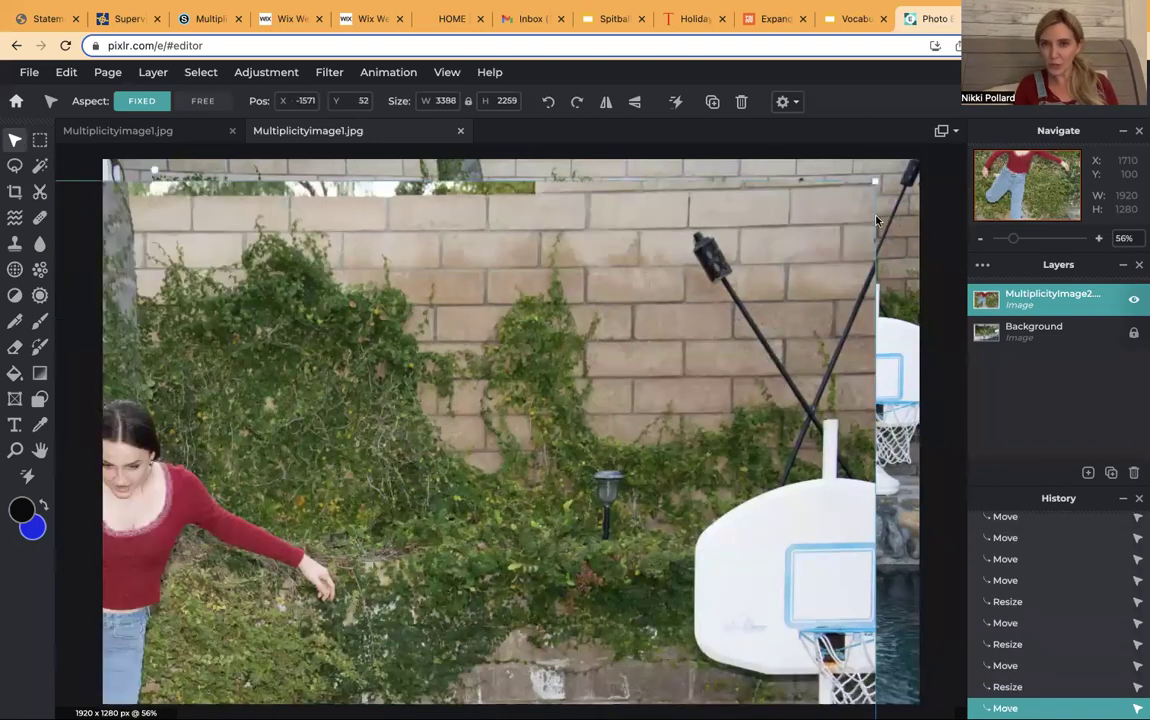
left_click_drag(876, 186, 606, 361)
left_click_drag(412, 424, 669, 275)
left_click_drag(796, 166, 839, 223)
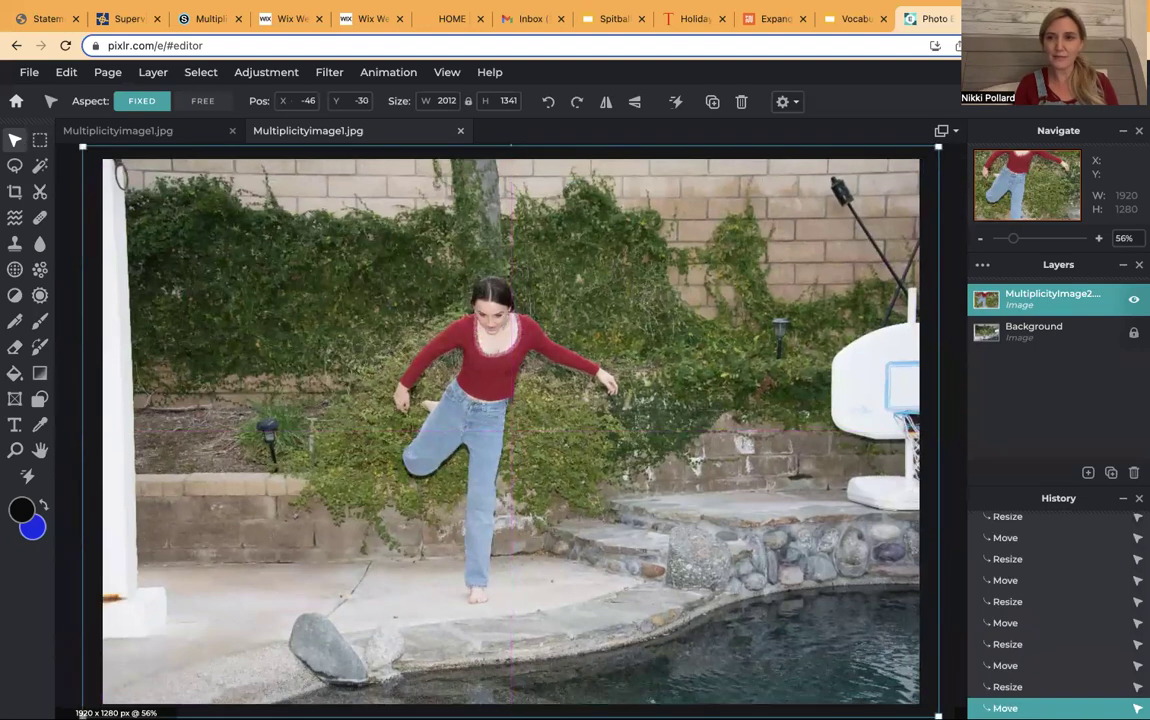
Refine the MultiplicityImage2.jpg layer to about 1960 × 1306 px, positioned at about X -40, Y -9.
left_click_drag(939, 151, 837, 207)
left_click_drag(562, 288, 566, 246)
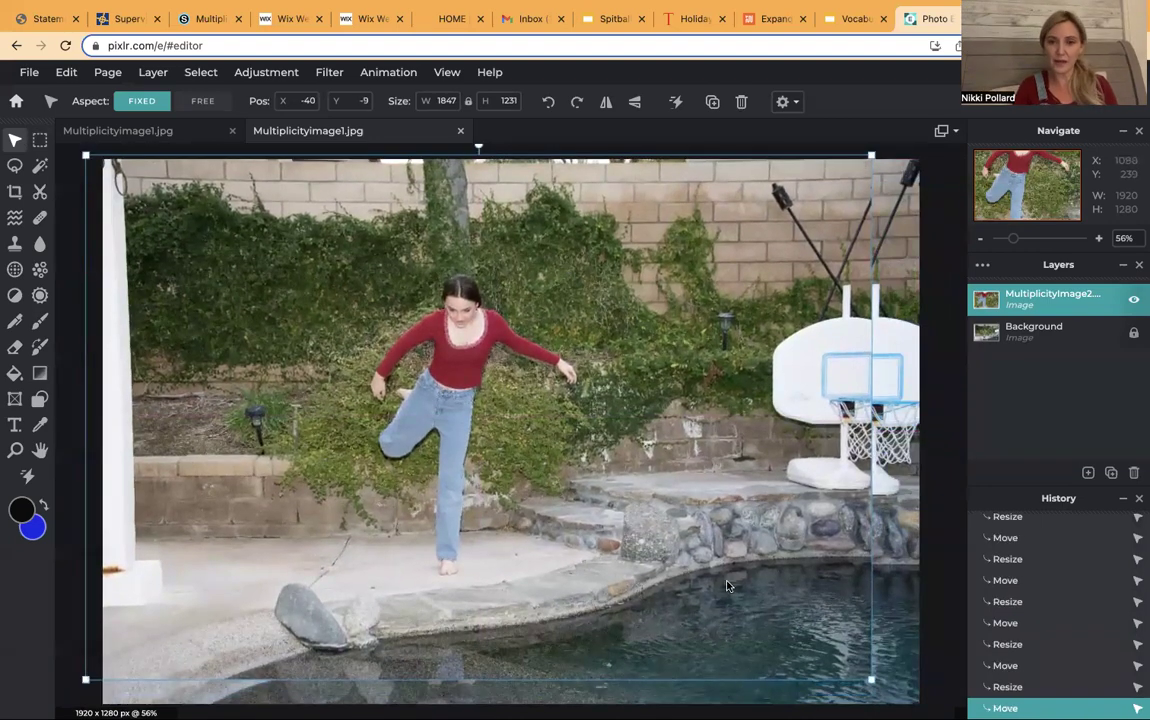
scroll(727, 586, "down", 1)
left_click_drag(832, 653, 878, 676)
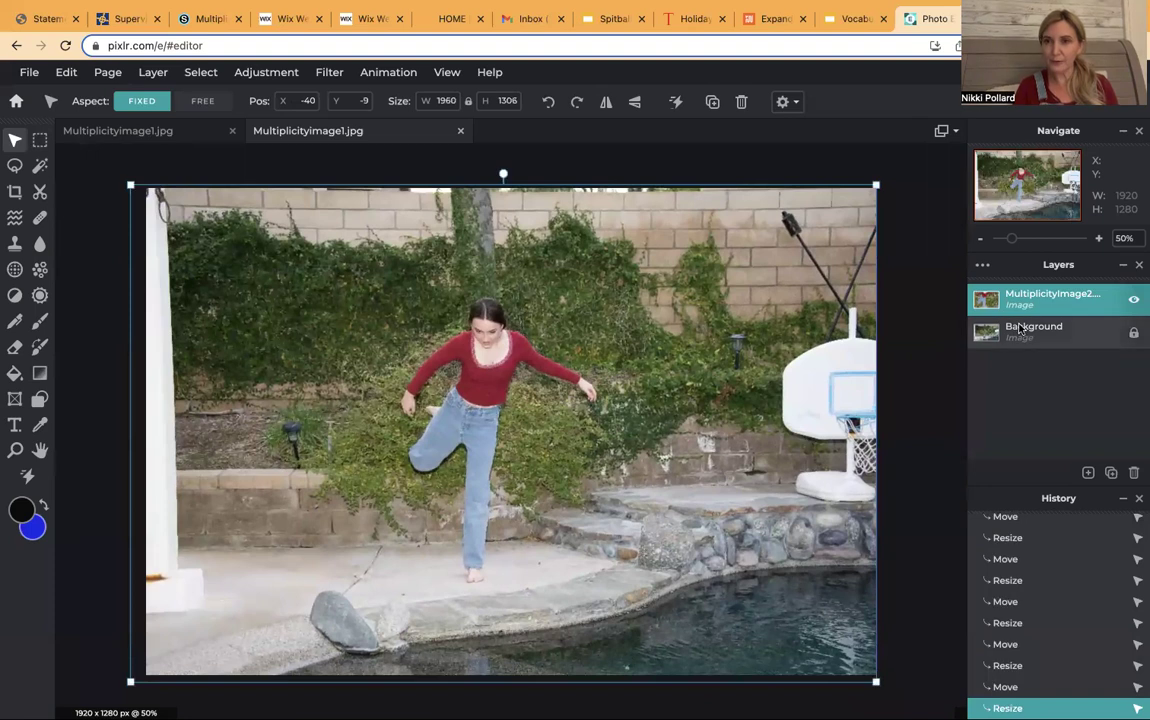
Lower the MultiplicityImage2.jpg layer's opacity to 44 so the background photo shows through.
left_click(983, 266)
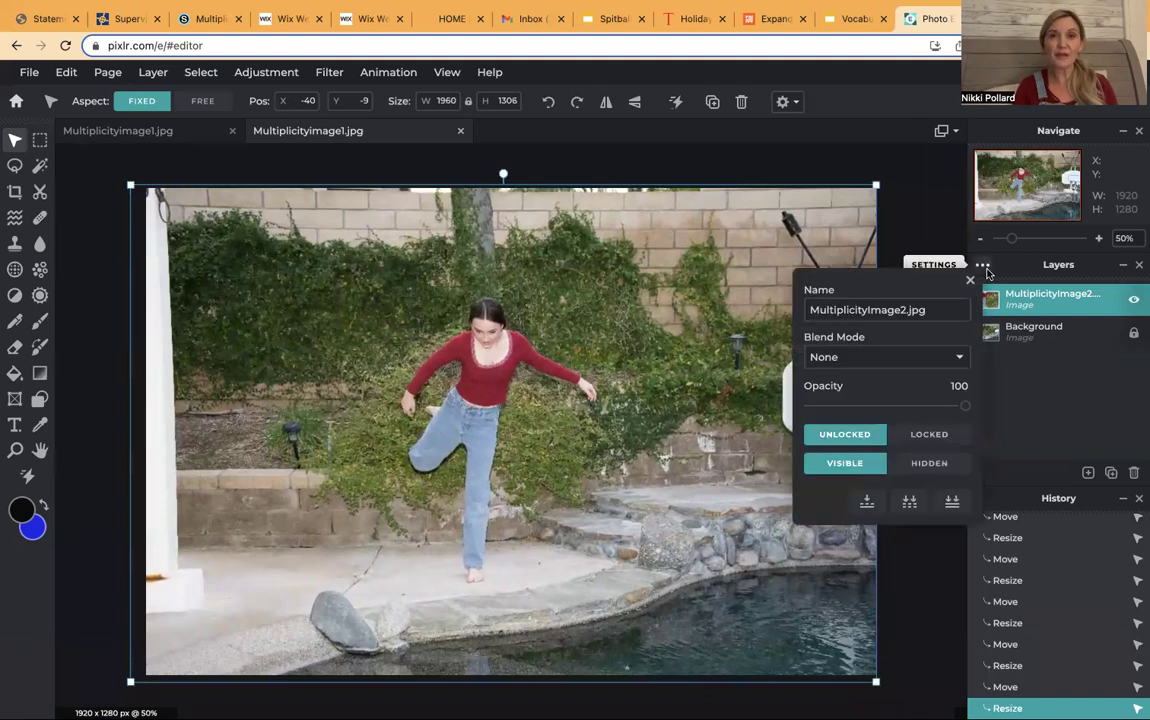
left_click_drag(964, 408, 879, 418)
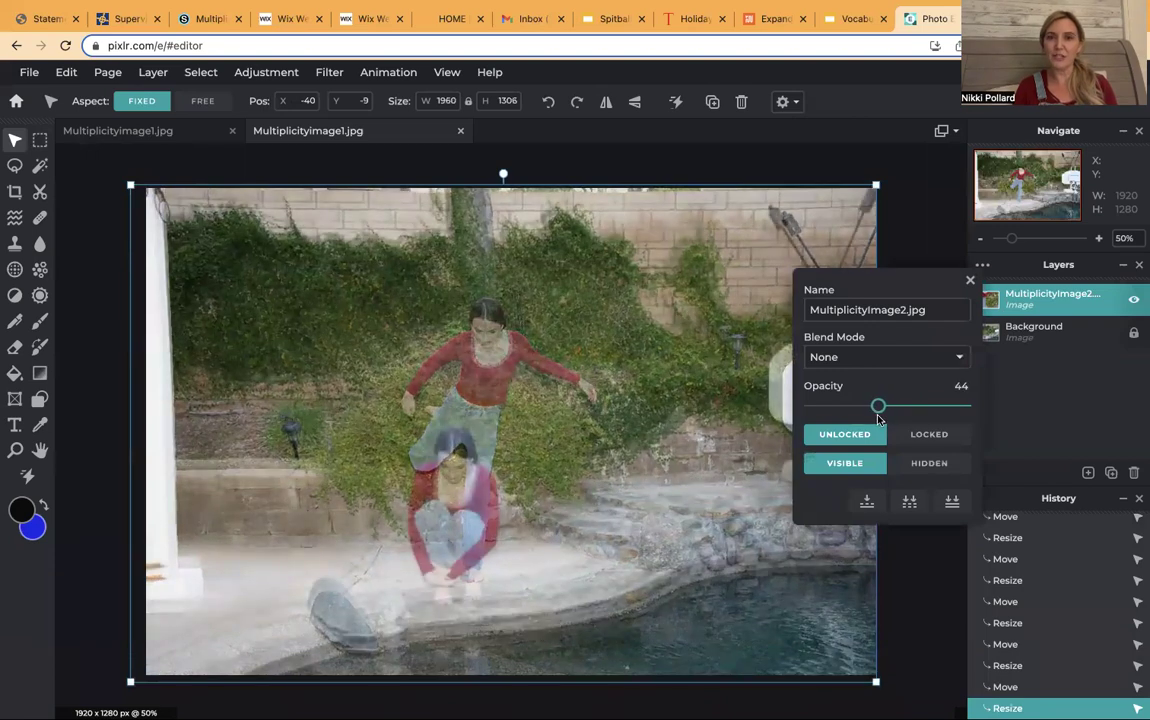
left_click(879, 418)
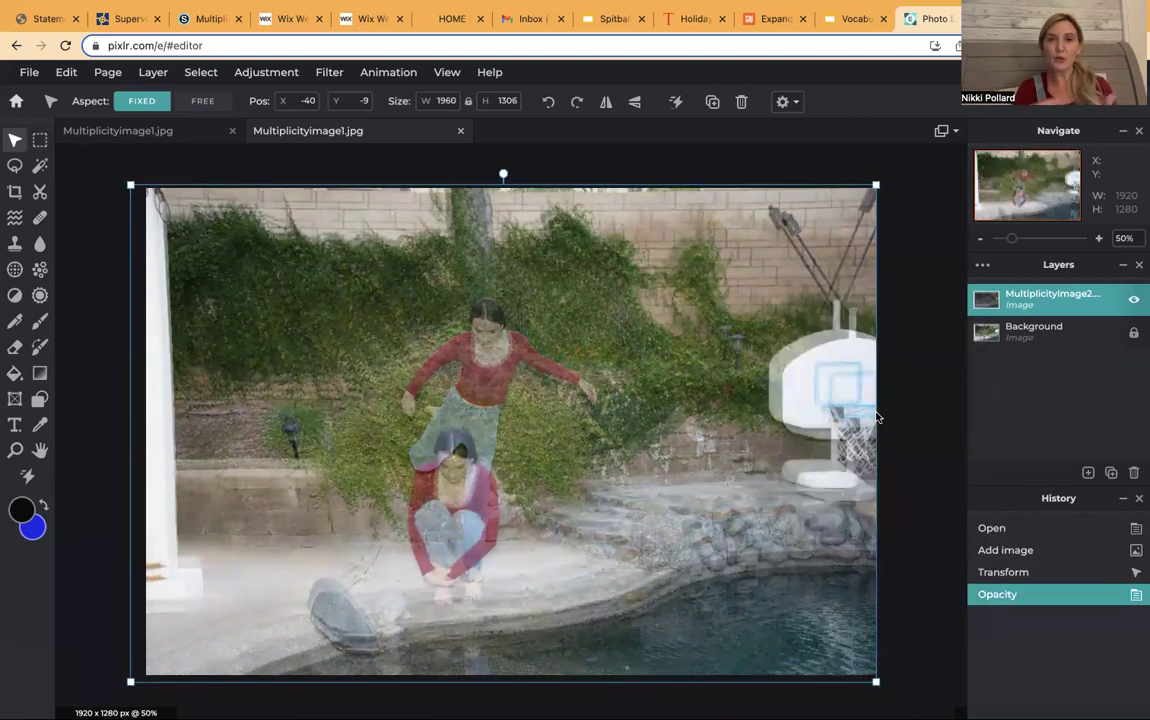
Align the translucent layer with the background scenery, resizing it to about 1934 × 1289 px at X -54, Y -31.
left_click_drag(607, 343, 584, 364)
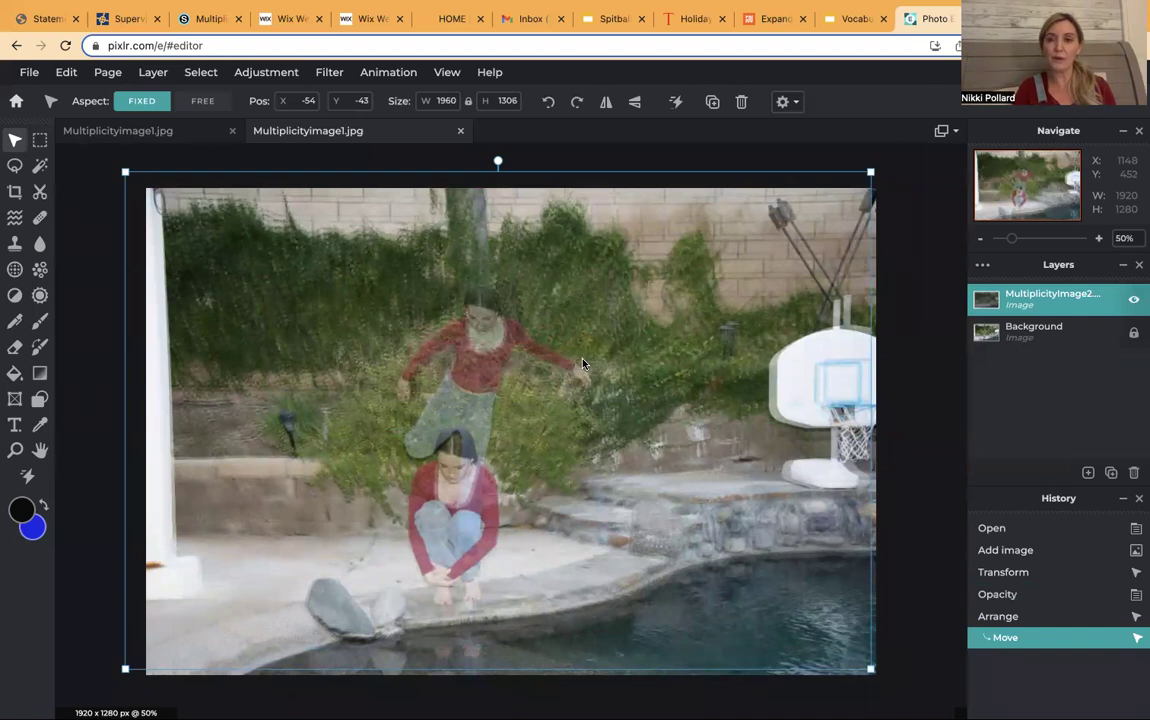
left_click_drag(730, 375, 724, 377)
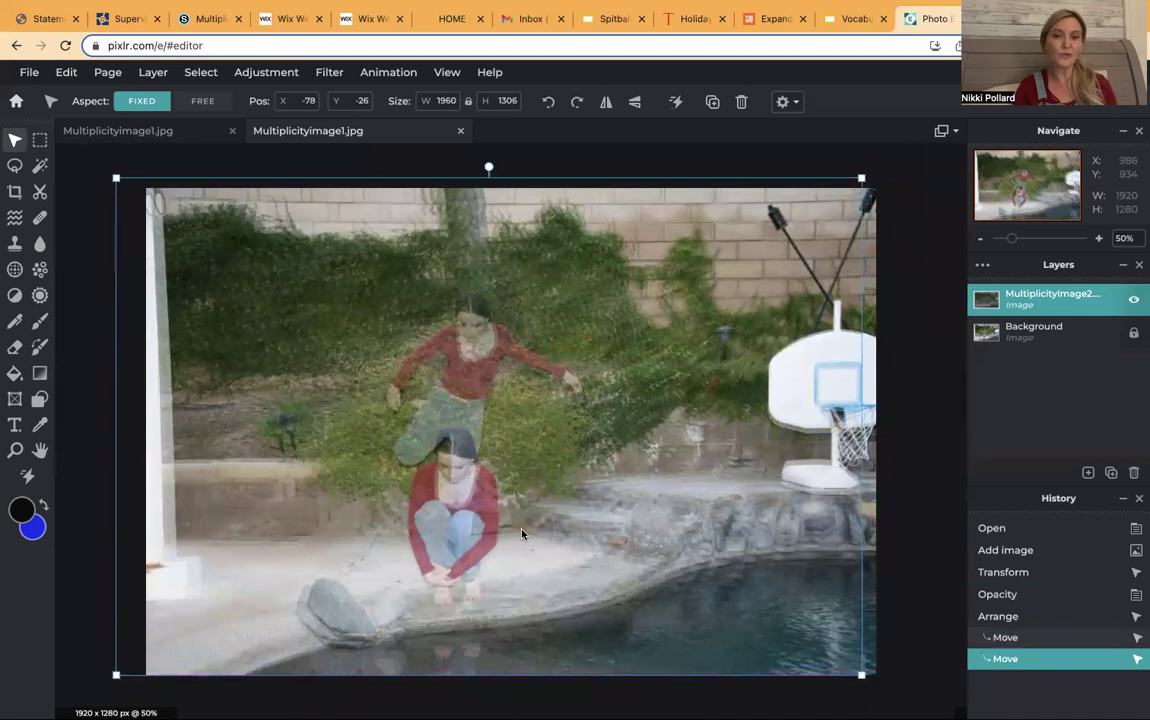
left_click_drag(334, 611, 373, 578)
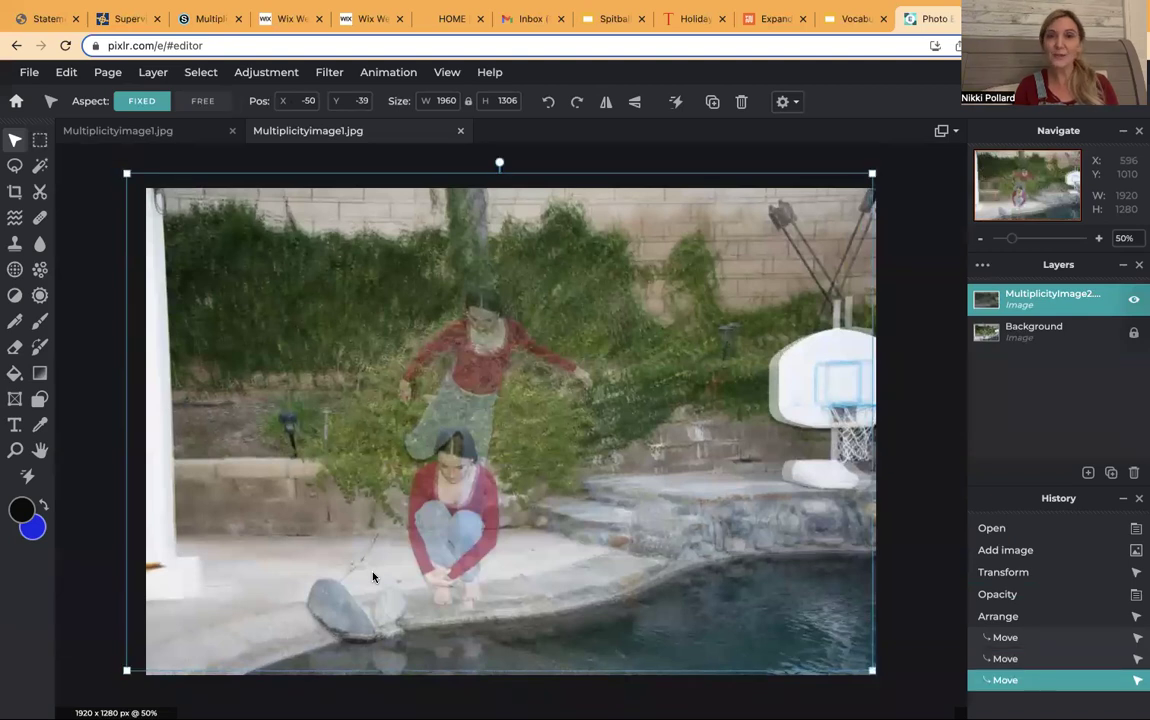
left_click_drag(872, 174, 864, 182)
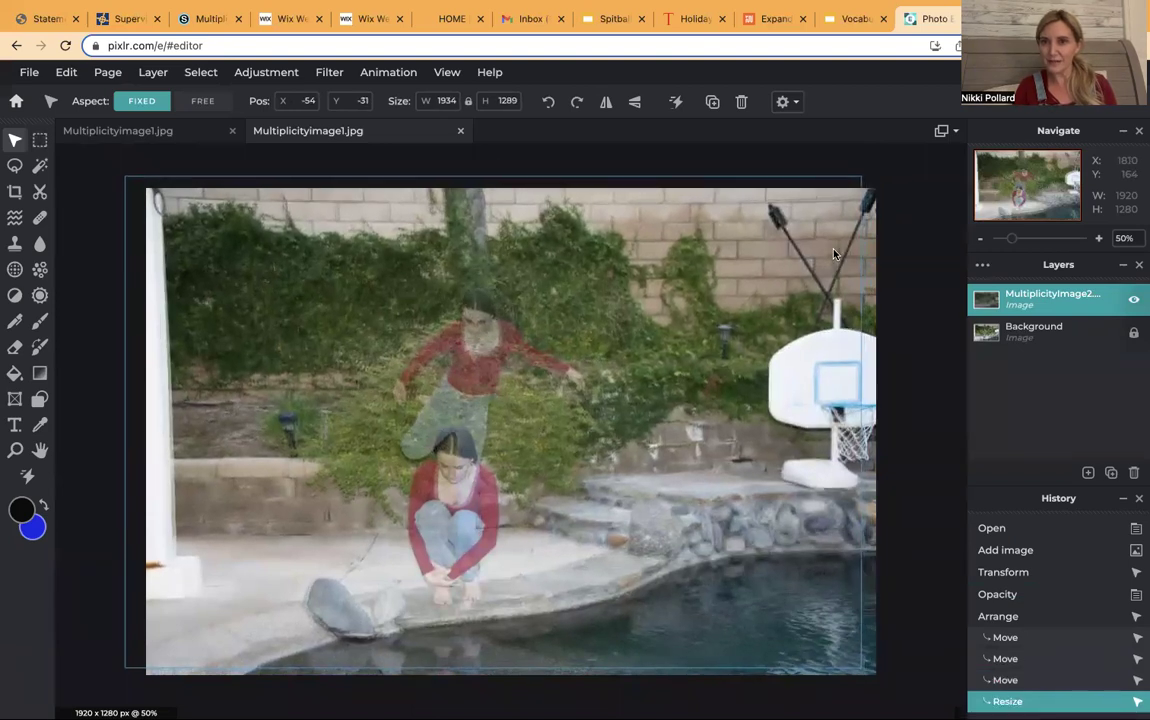
left_click(834, 254)
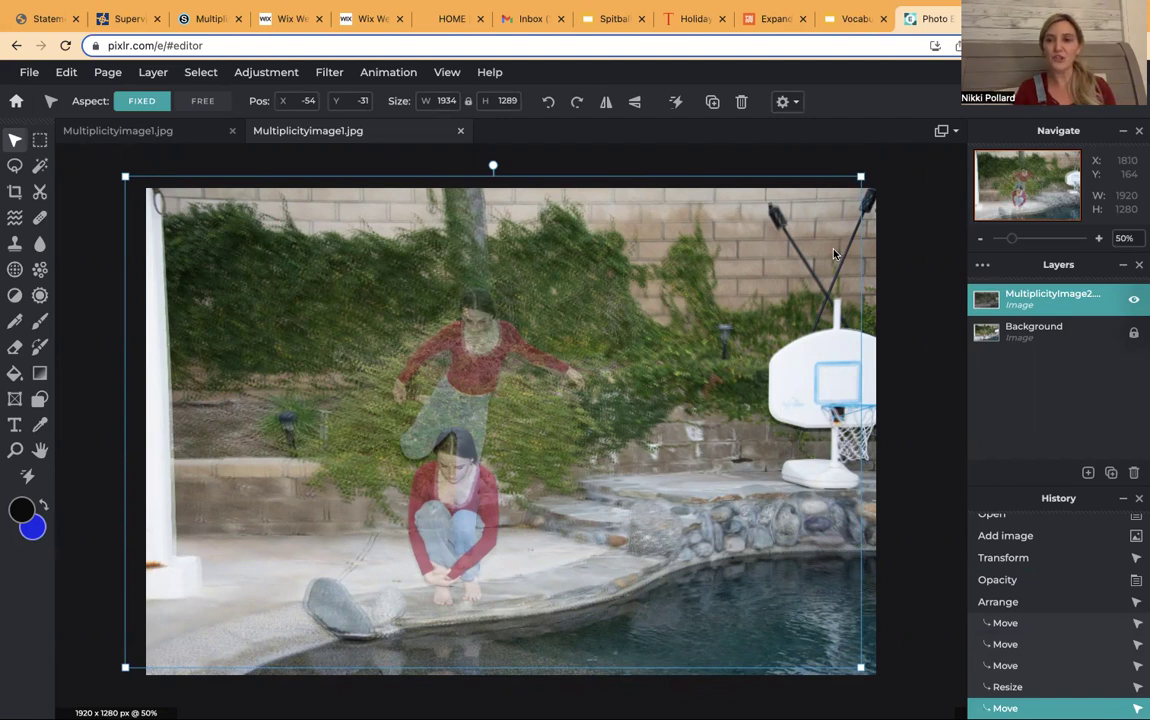
Set the MultiplicityImage2.jpg layer's opacity back to 100 and close its layer settings.
left_click(982, 264)
left_click_drag(879, 407, 986, 405)
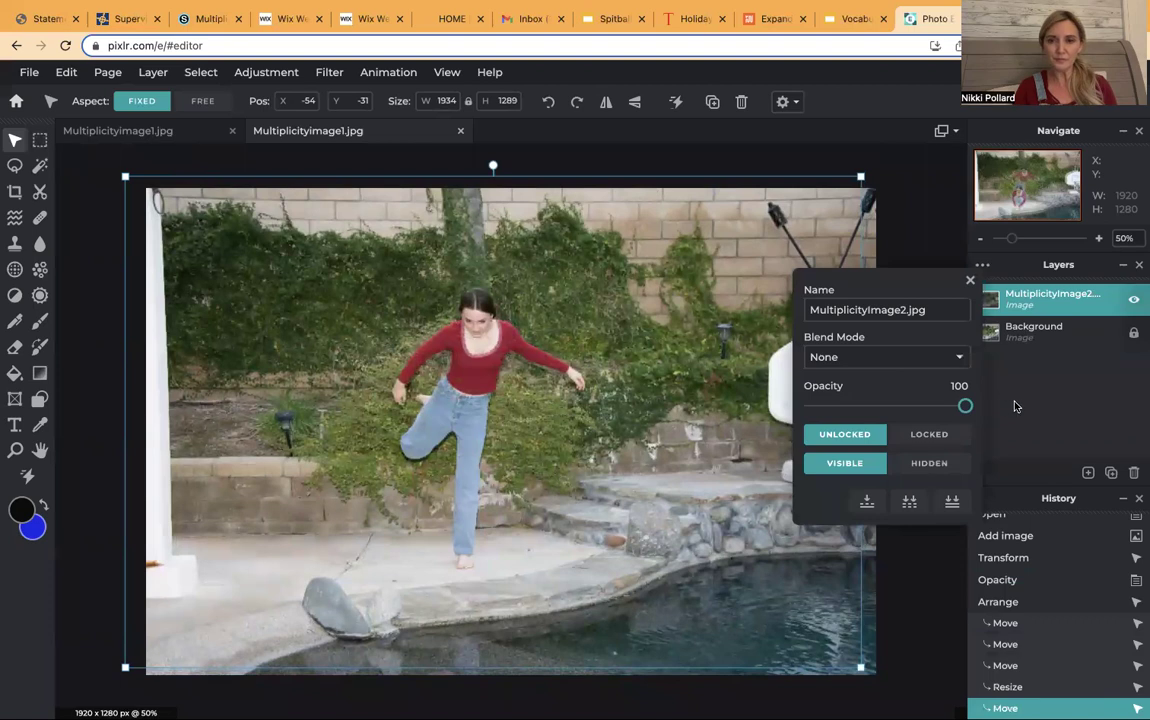
left_click(940, 258)
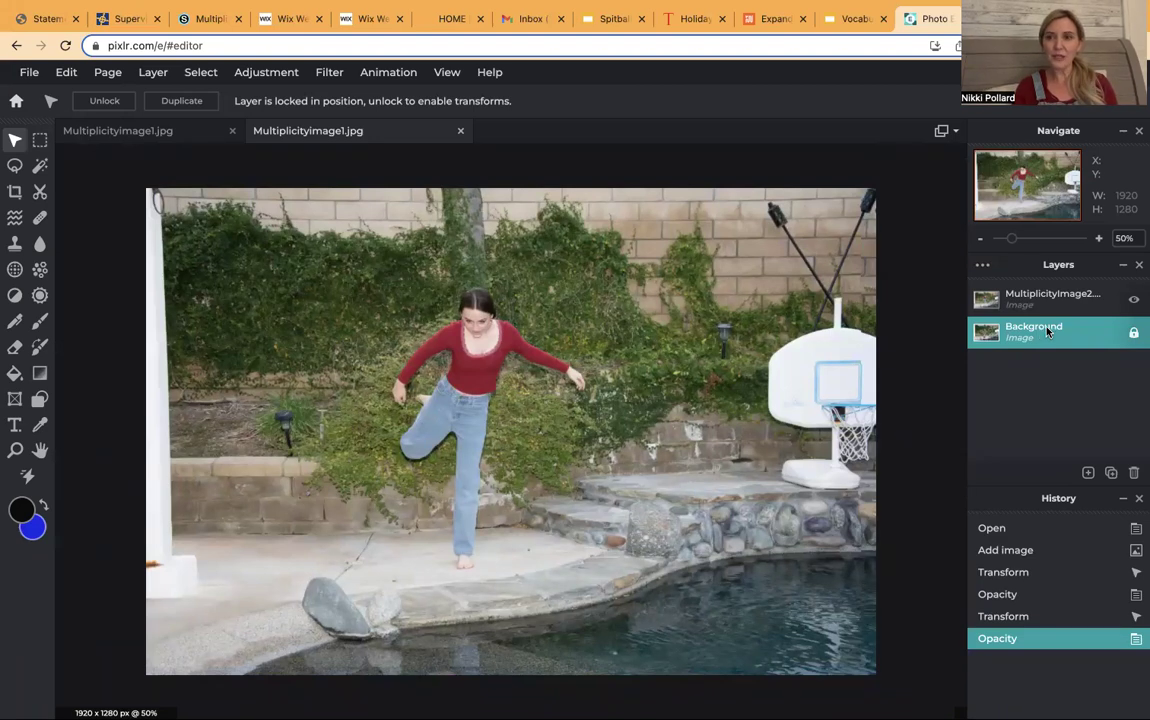
Unlock the Background layer and place it above the MultiplicityImage2.jpg layer.
left_click(1132, 332)
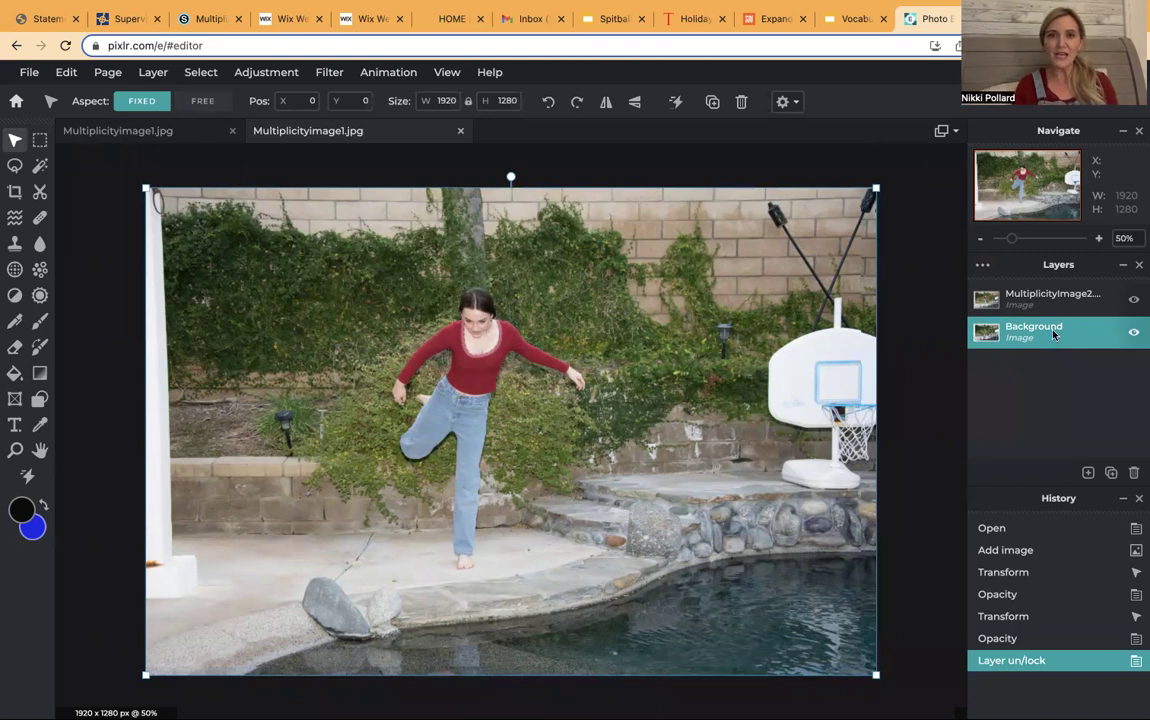
left_click_drag(1051, 335, 1046, 296)
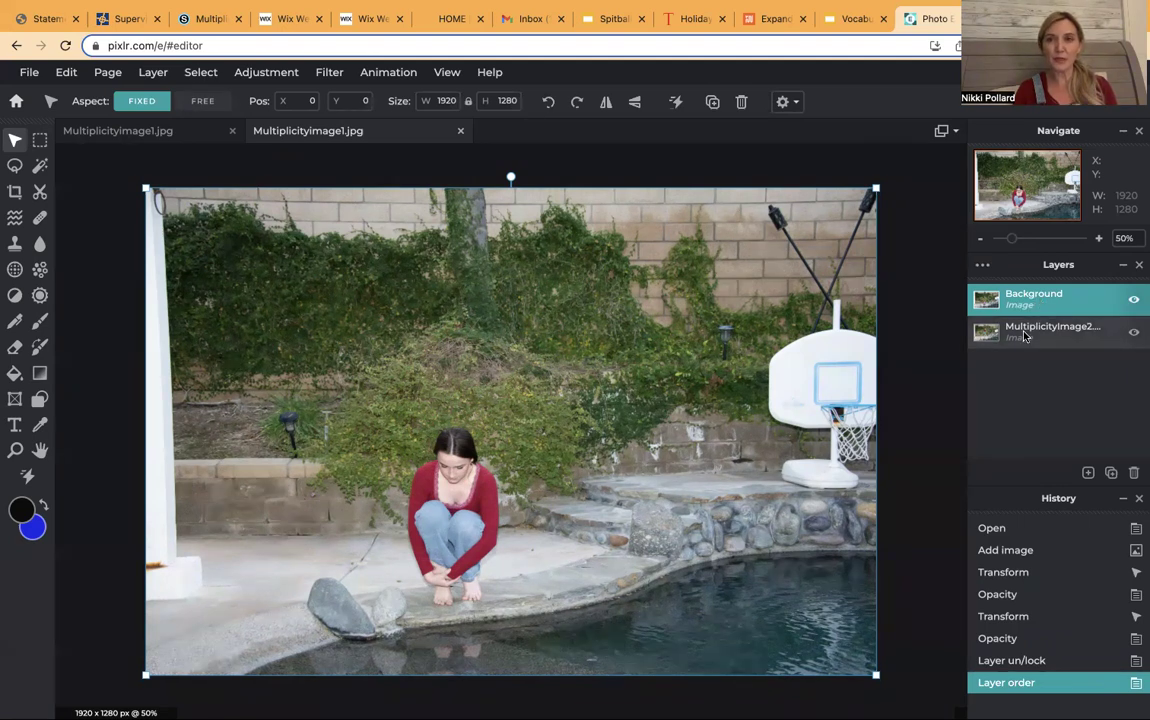
Mask out the Background layer above the crouching girl's head with a 150 px Cutout brush, revealing the standing figure's waist.
left_click_drag(1010, 239, 1039, 243)
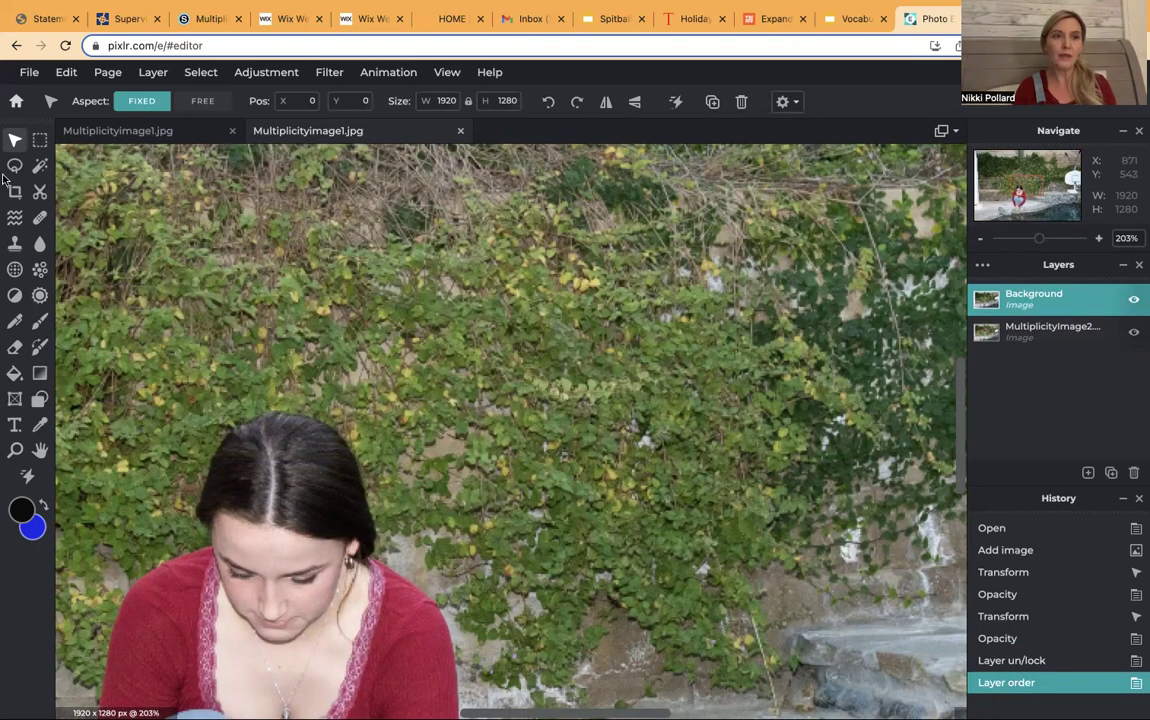
left_click(39, 192)
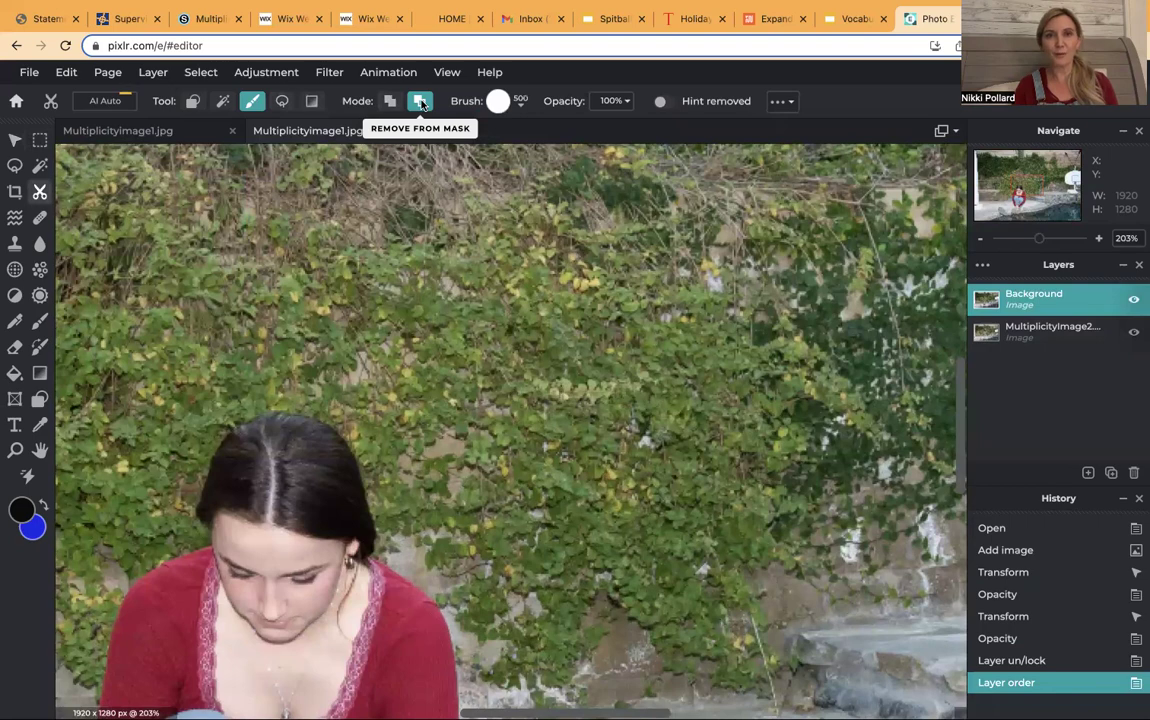
left_click(521, 103)
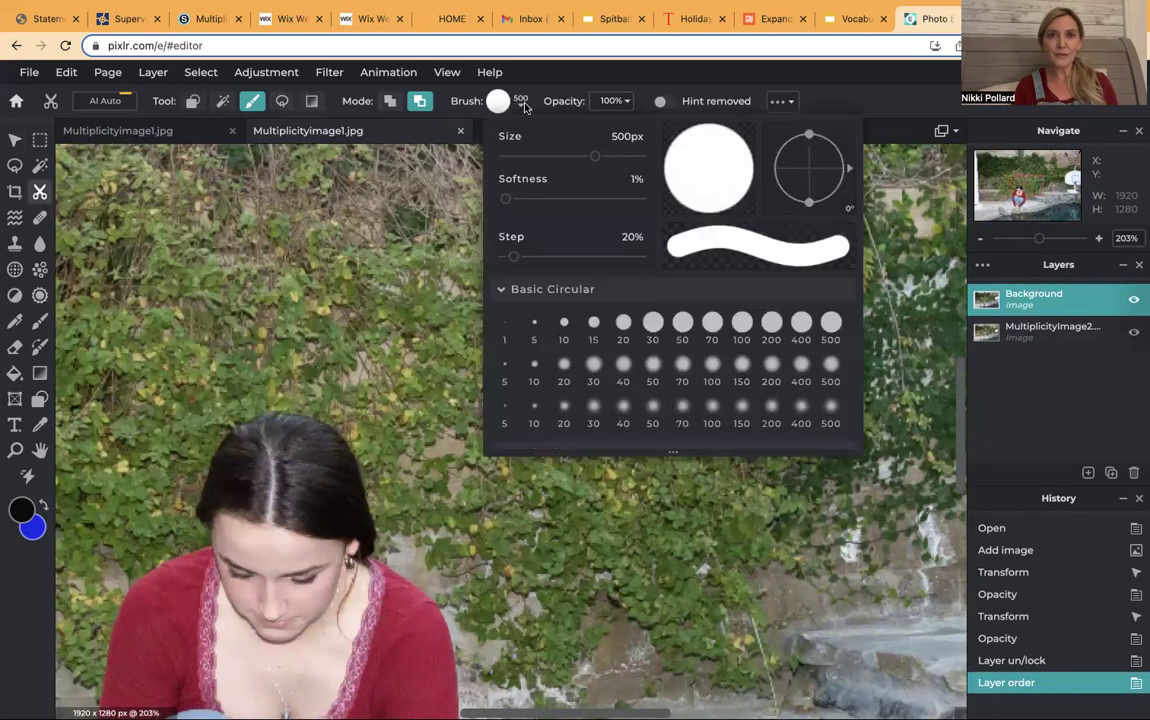
left_click(563, 156)
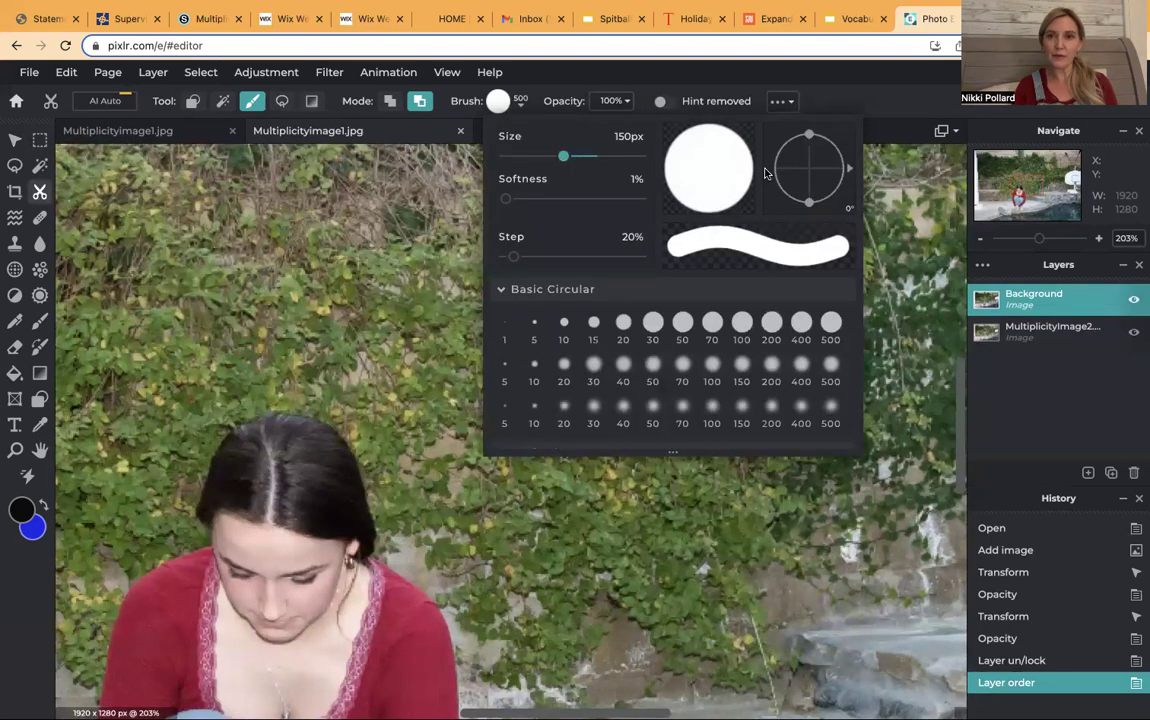
mouse_move(238, 292)
left_mouse_down()
mouse_move(245, 270)
mouse_move(327, 231)
mouse_move(180, 250)
mouse_move(283, 297)
mouse_move(360, 285)
mouse_move(350, 288)
left_mouse_up()
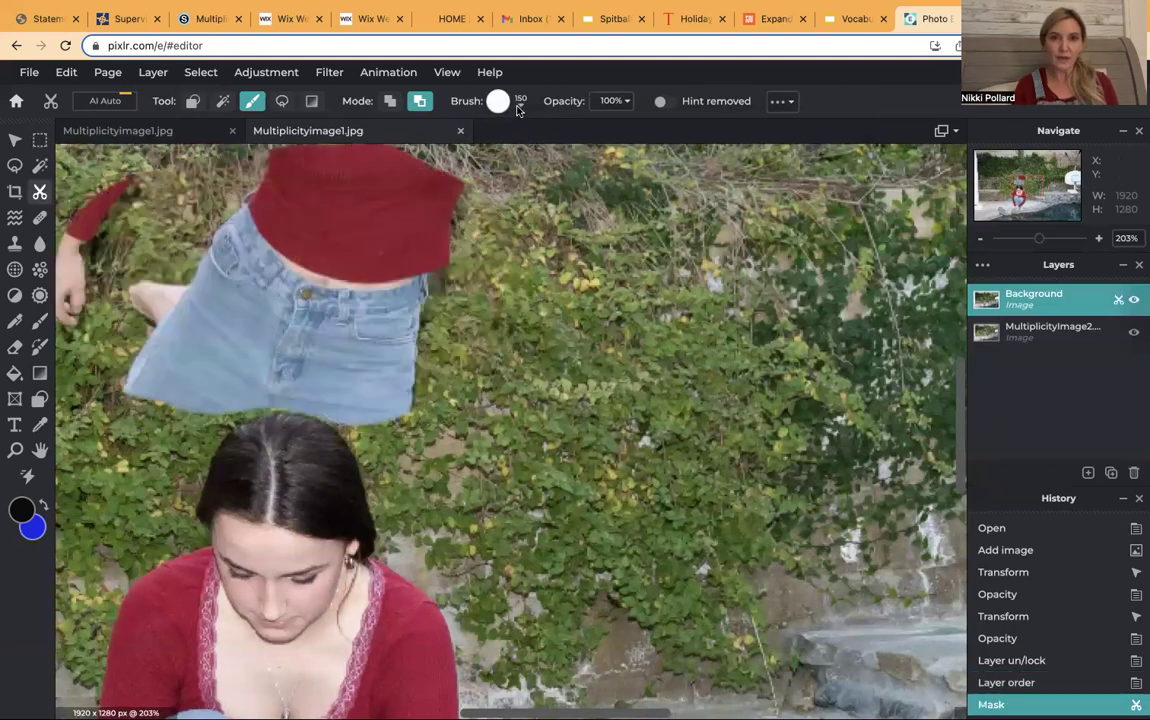
Mask out the foliage around the crouching girl's hair with a 28 px Cutout brush to reveal more of the jeans.
left_click(518, 106)
left_click_drag(530, 159, 515, 159)
mouse_move(243, 395)
left_mouse_down()
mouse_move(252, 393)
mouse_move(210, 411)
mouse_move(190, 448)
mouse_move(209, 425)
left_mouse_up()
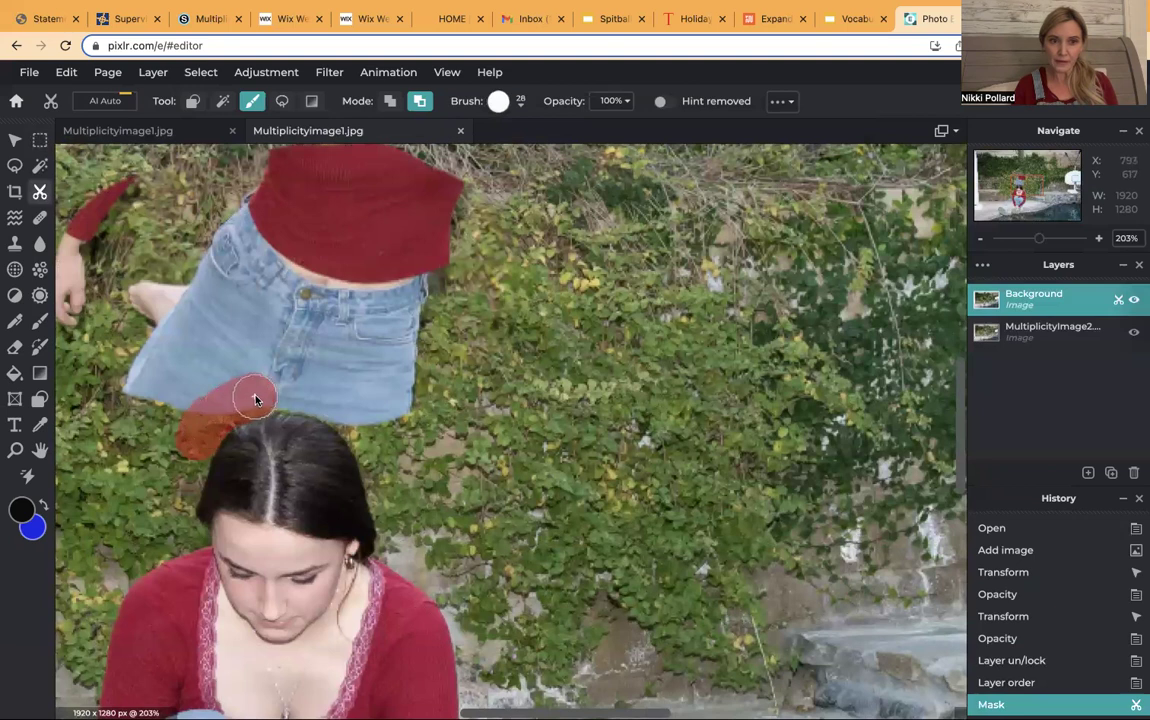
mouse_move(263, 397)
left_mouse_down()
mouse_move(329, 402)
mouse_move(369, 436)
mouse_move(392, 520)
mouse_move(397, 403)
mouse_move(403, 495)
left_mouse_up()
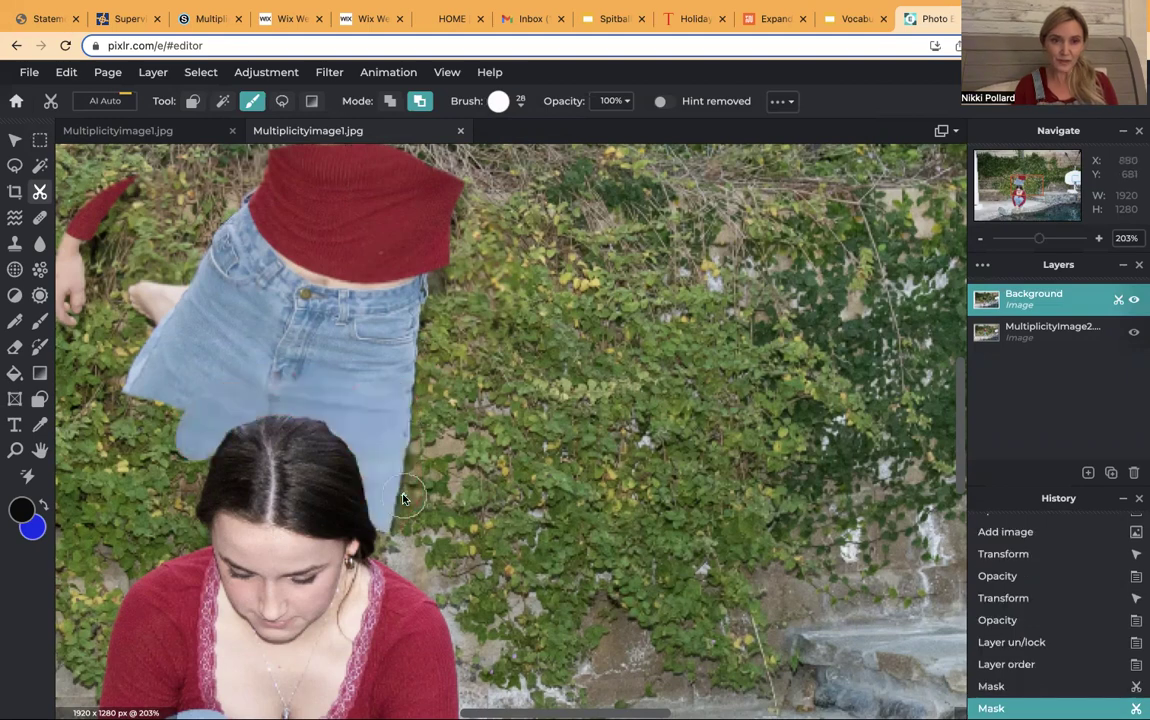
mouse_move(338, 410)
left_mouse_down()
mouse_move(326, 398)
mouse_move(335, 380)
left_mouse_up()
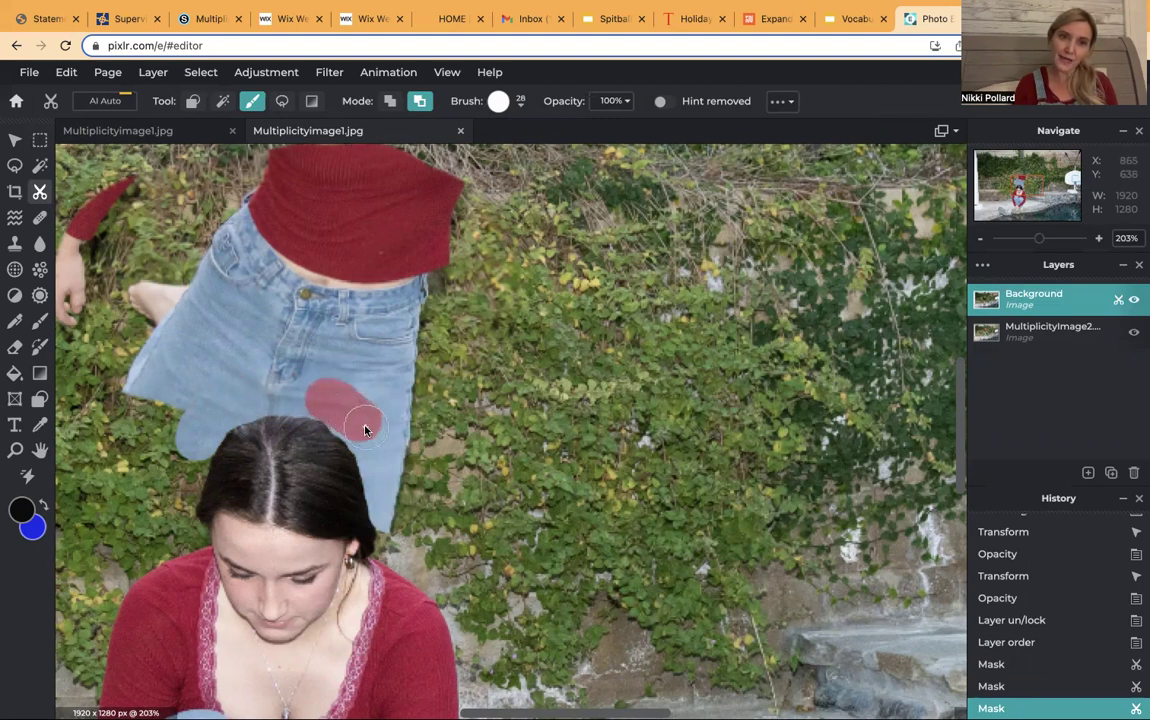
left_click_drag(365, 430, 366, 432)
mouse_move(203, 425)
left_mouse_down()
mouse_move(173, 509)
mouse_move(120, 380)
left_mouse_up()
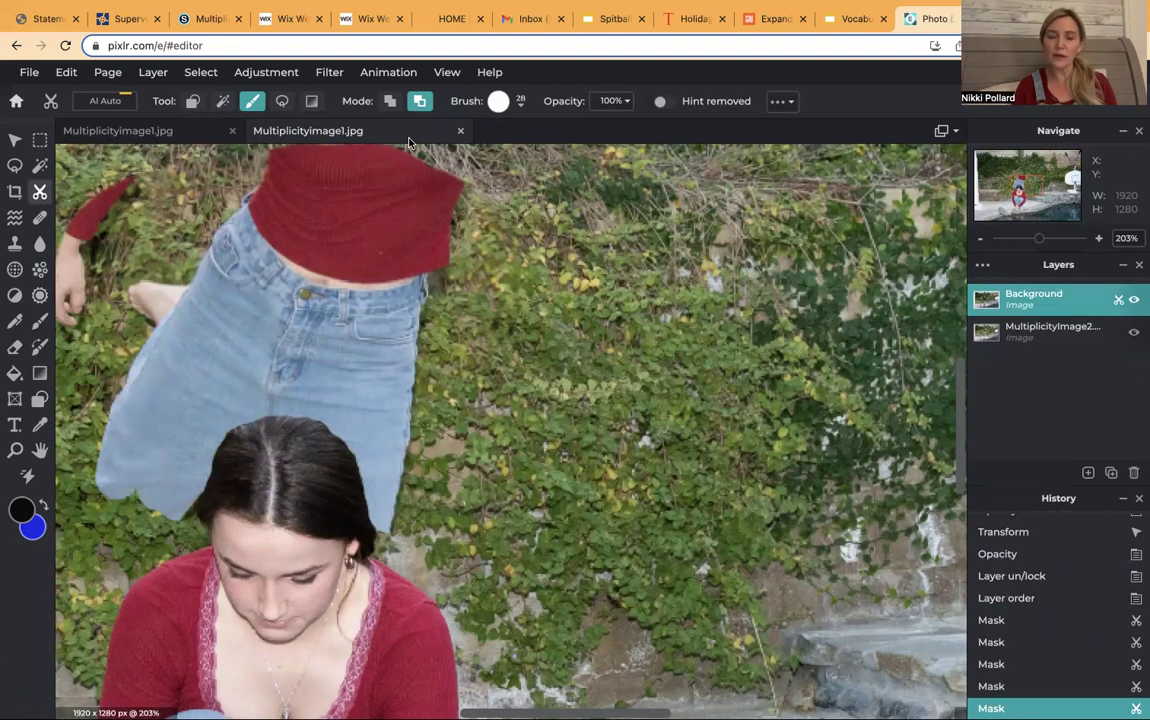
Refine the mask along the crouching girl's hair and shoulders with an 11 px Cutout brush at 13% softness.
left_click(520, 104)
left_click(510, 156)
left_click(522, 199)
left_click(295, 358)
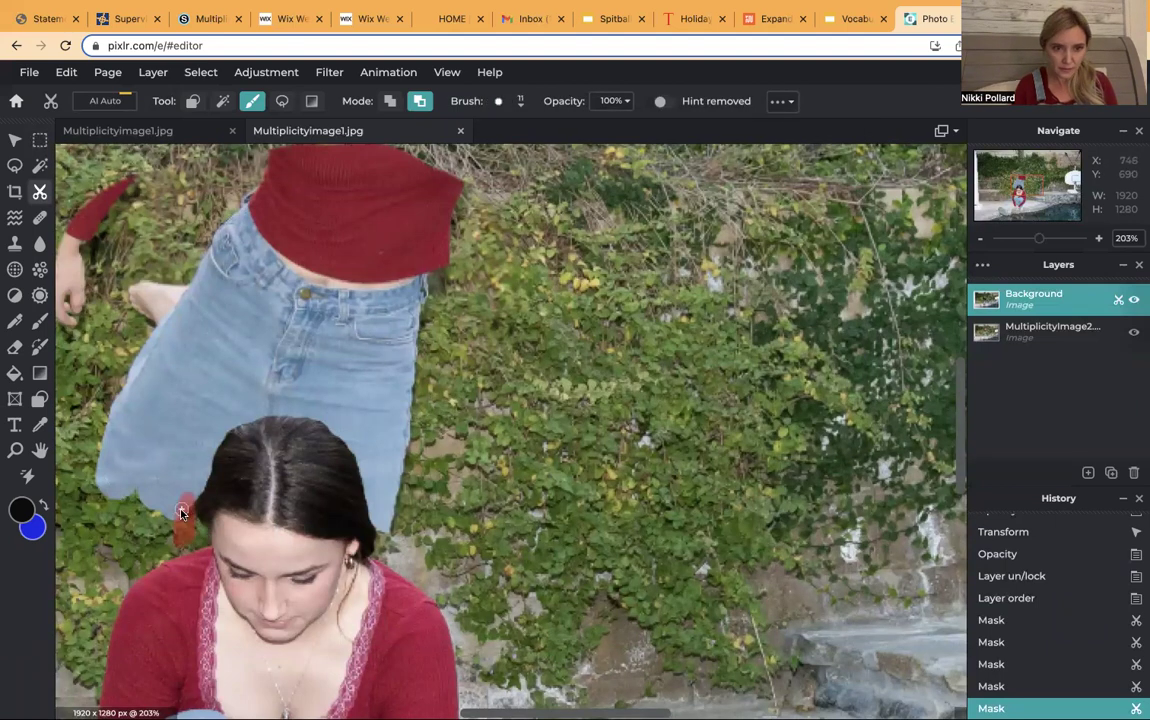
left_click_drag(197, 531, 201, 540)
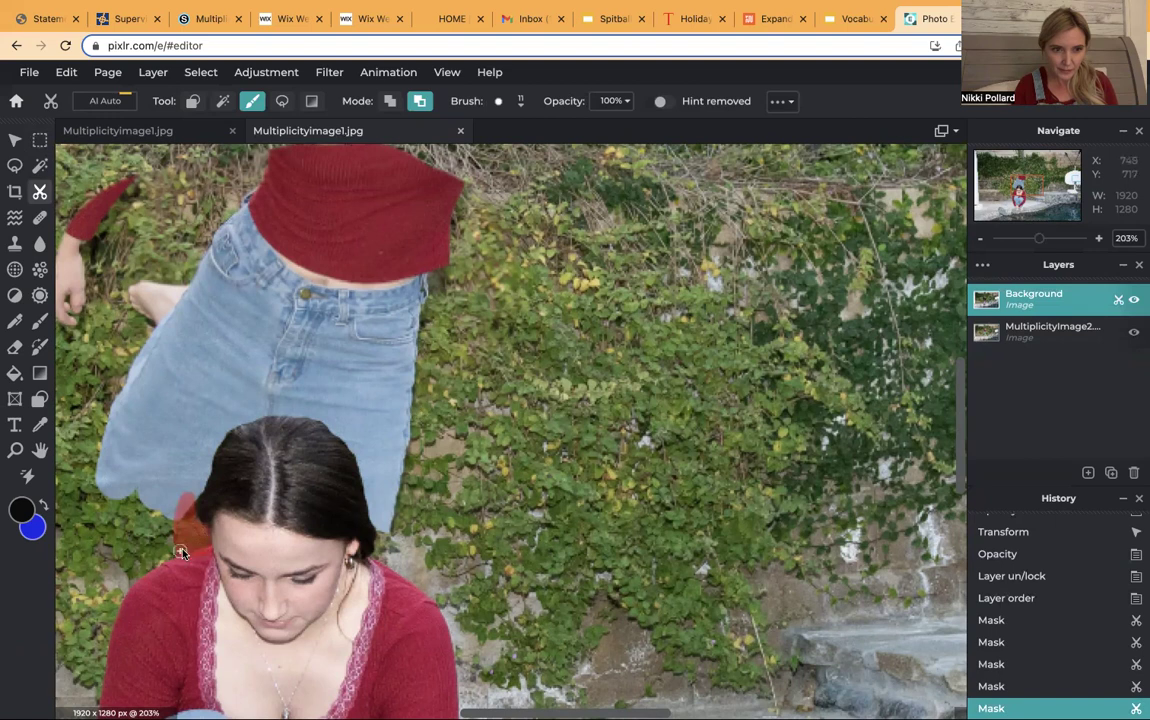
left_click_drag(152, 500, 138, 536)
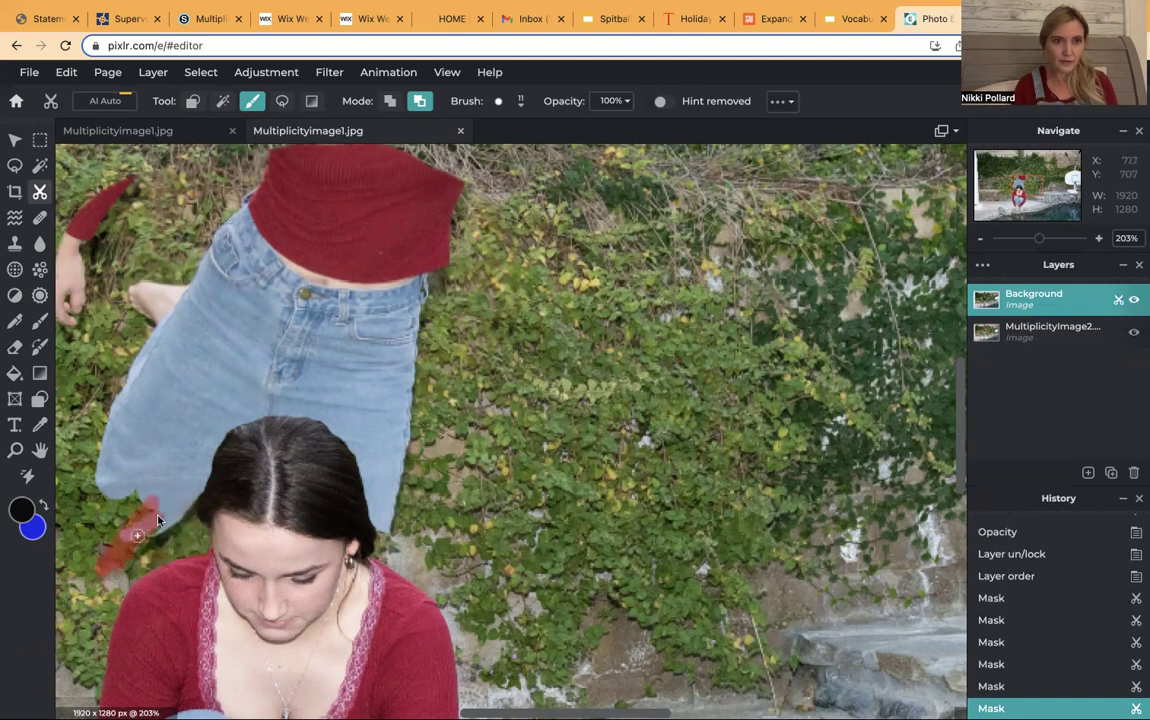
left_click_drag(377, 557, 380, 539)
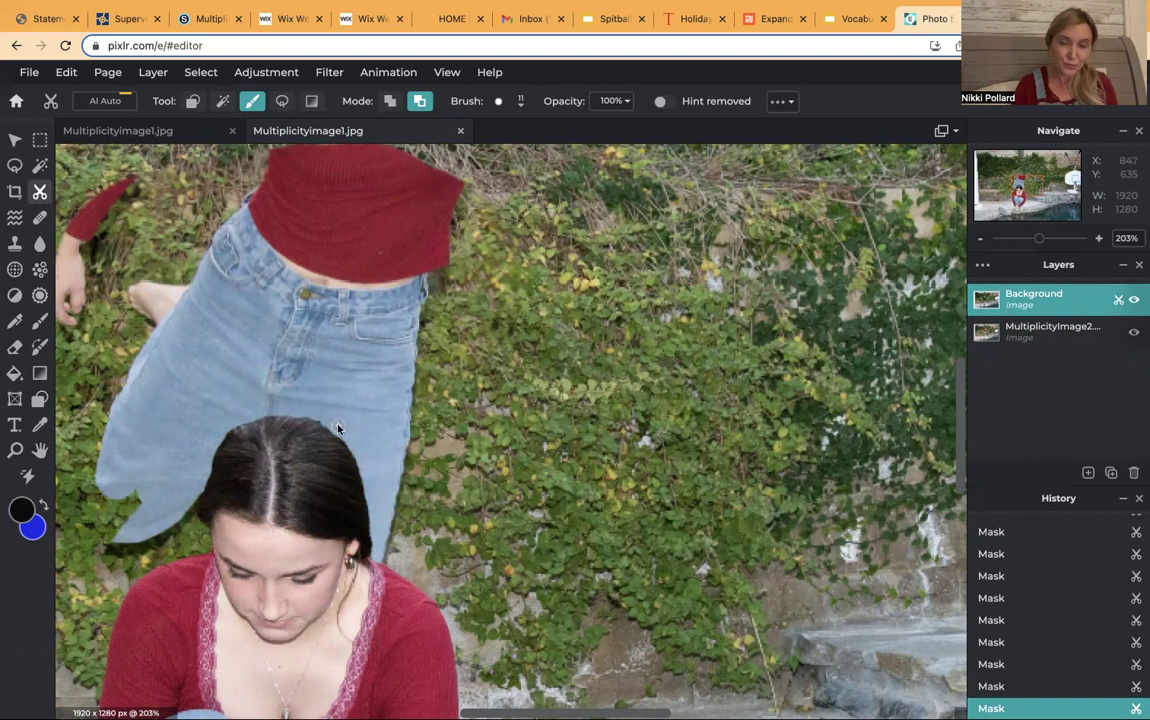
mouse_move(241, 413)
left_mouse_down()
mouse_move(200, 473)
mouse_move(230, 428)
left_mouse_up()
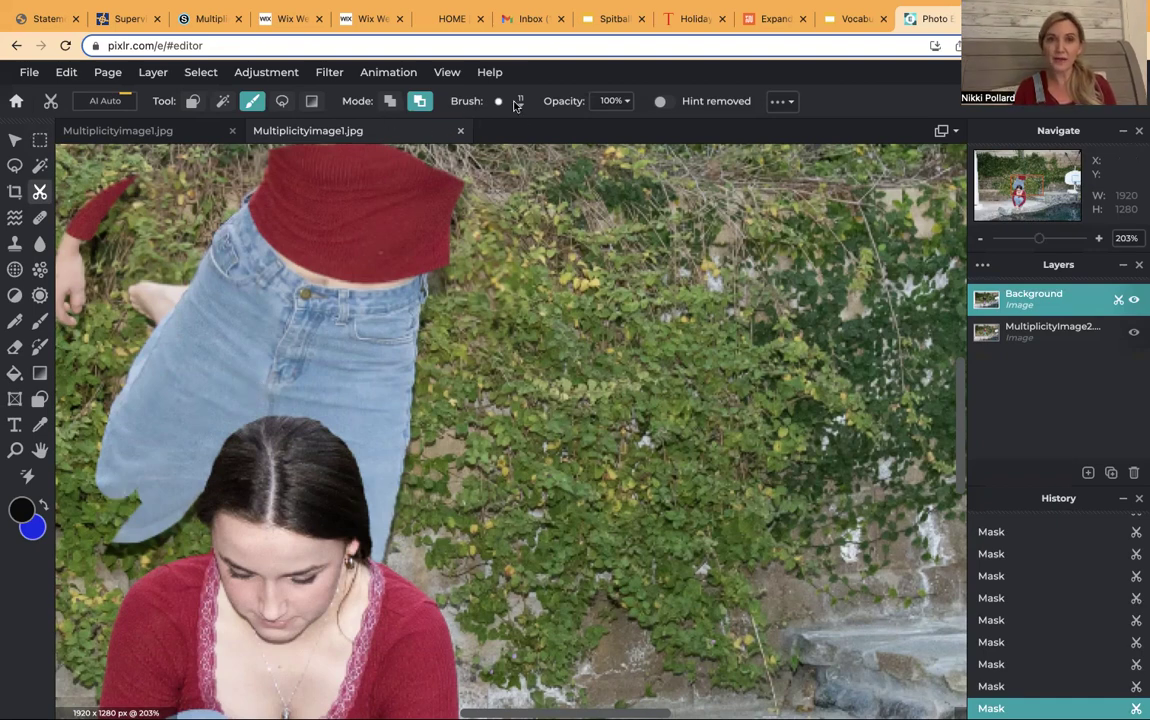
Enlarge the Cutout brush to 66 px and mask out the foliage covering the standing figure's bent knee.
left_click(466, 98)
left_click(540, 158)
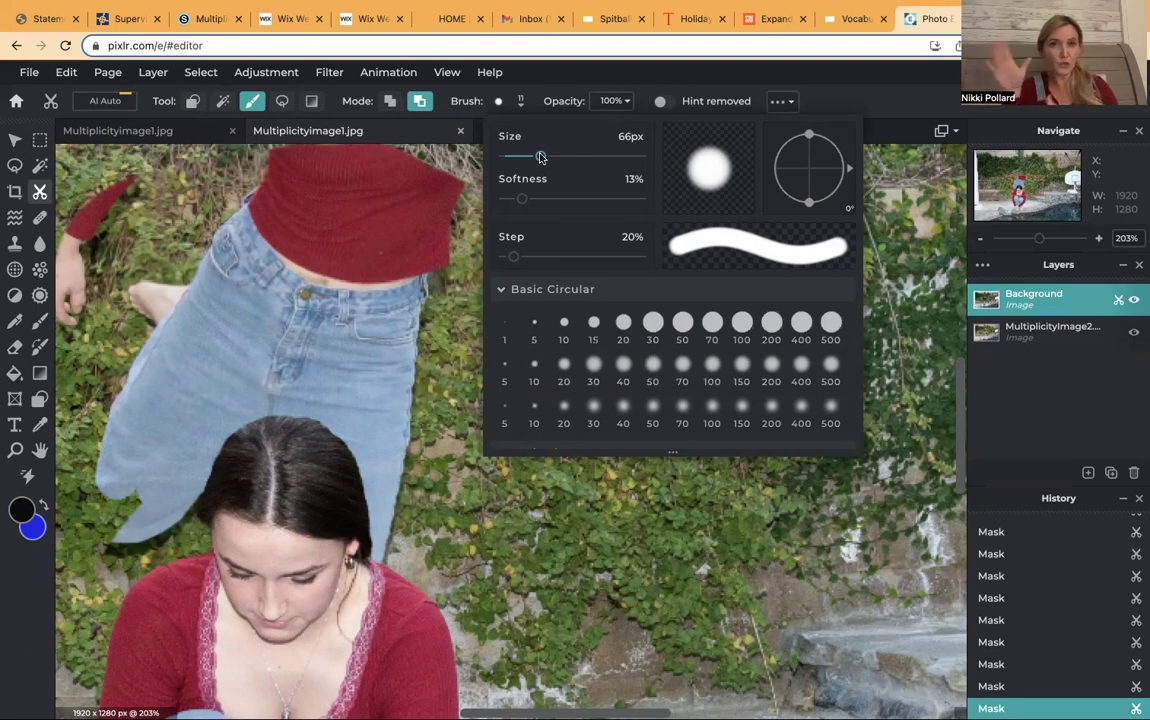
left_click(214, 365)
mouse_move(150, 470)
left_mouse_down()
mouse_move(125, 465)
mouse_move(92, 492)
left_mouse_up()
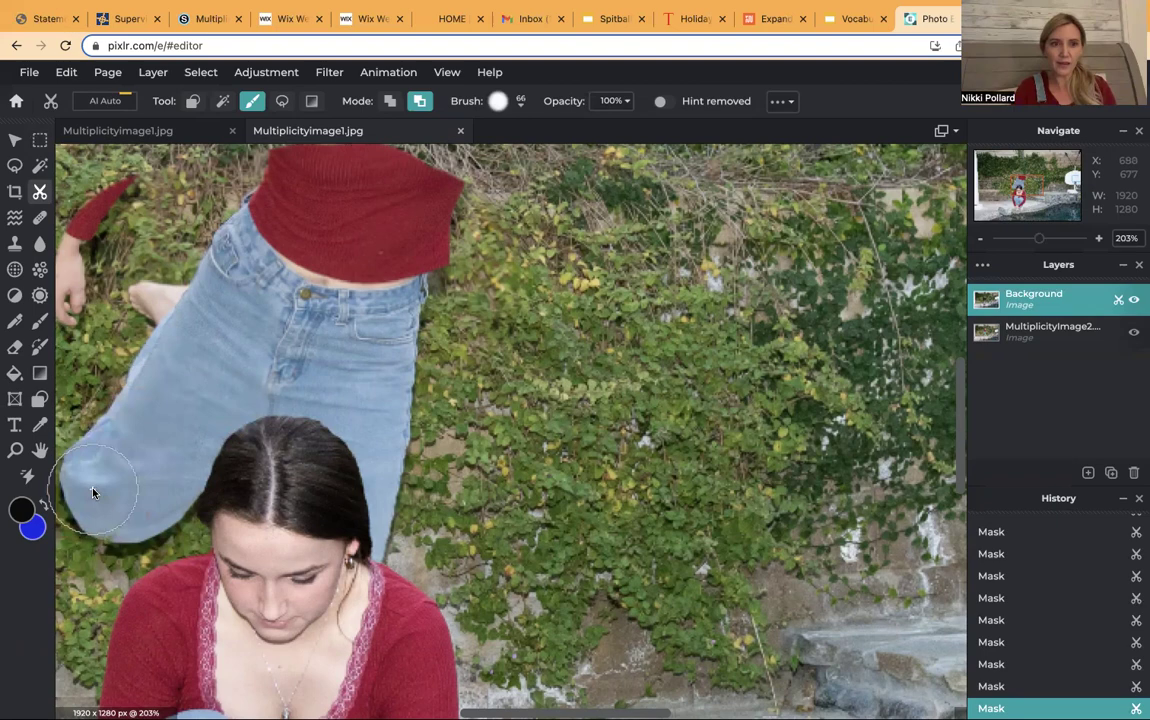
Mask out the Background layer over the standing girl's arms, hands, chest and head with the 66 px Cutout brush.
key("ctrl+minus")
mouse_move(150, 288)
left_mouse_down()
mouse_move(354, 275)
mouse_move(590, 300)
mouse_move(657, 381)
left_mouse_up()
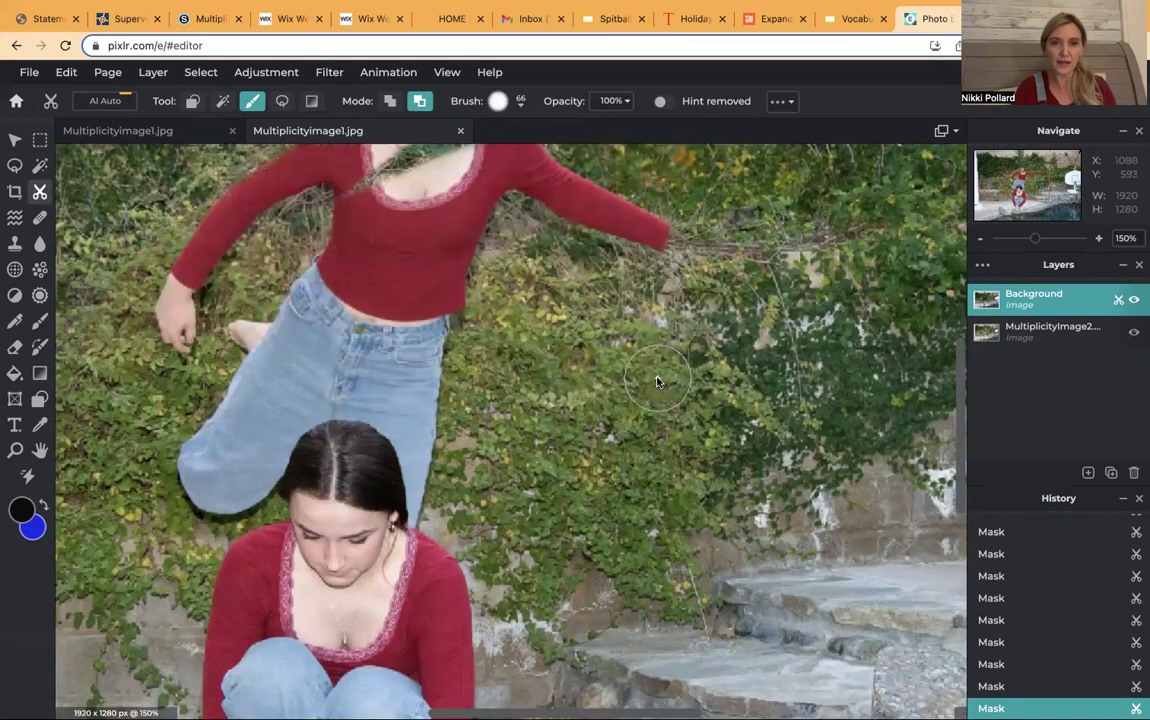
key("ctrl+minus")
mouse_move(655, 277)
left_mouse_down()
mouse_move(462, 193)
mouse_move(430, 150)
left_mouse_up()
key("ctrl+minus")
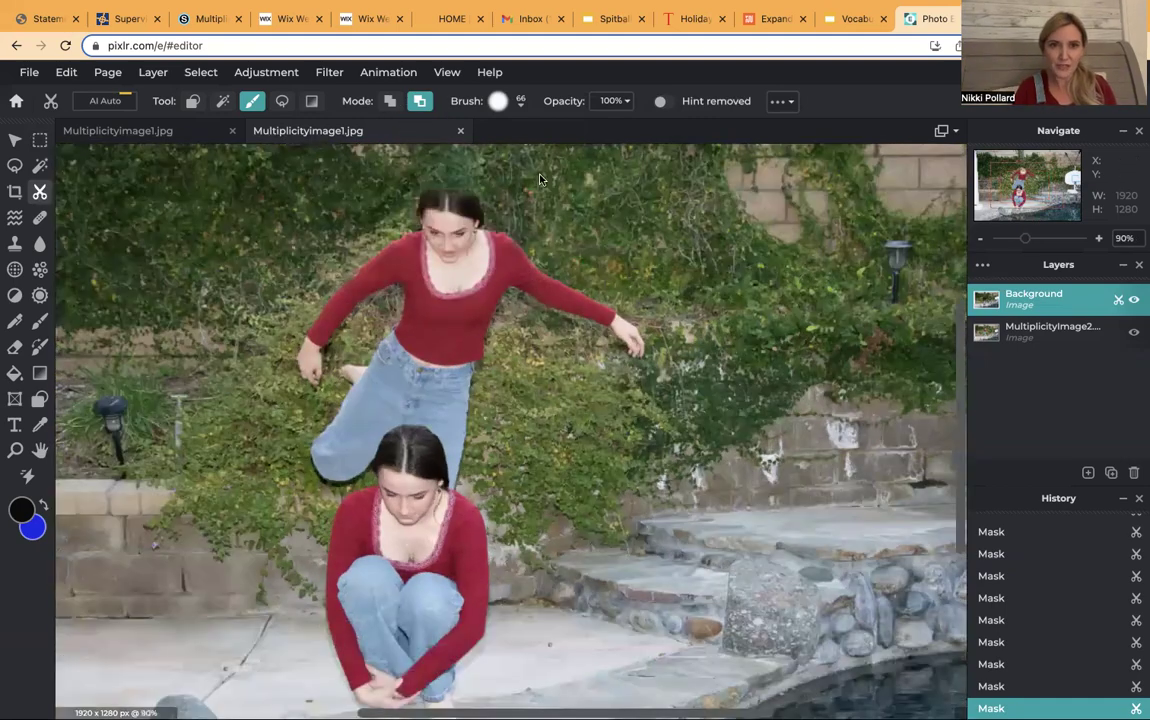
mouse_move(370, 210)
left_mouse_down()
mouse_move(460, 185)
mouse_move(412, 244)
mouse_move(390, 175)
mouse_move(384, 259)
left_mouse_up()
left_click_drag(320, 320, 250, 400)
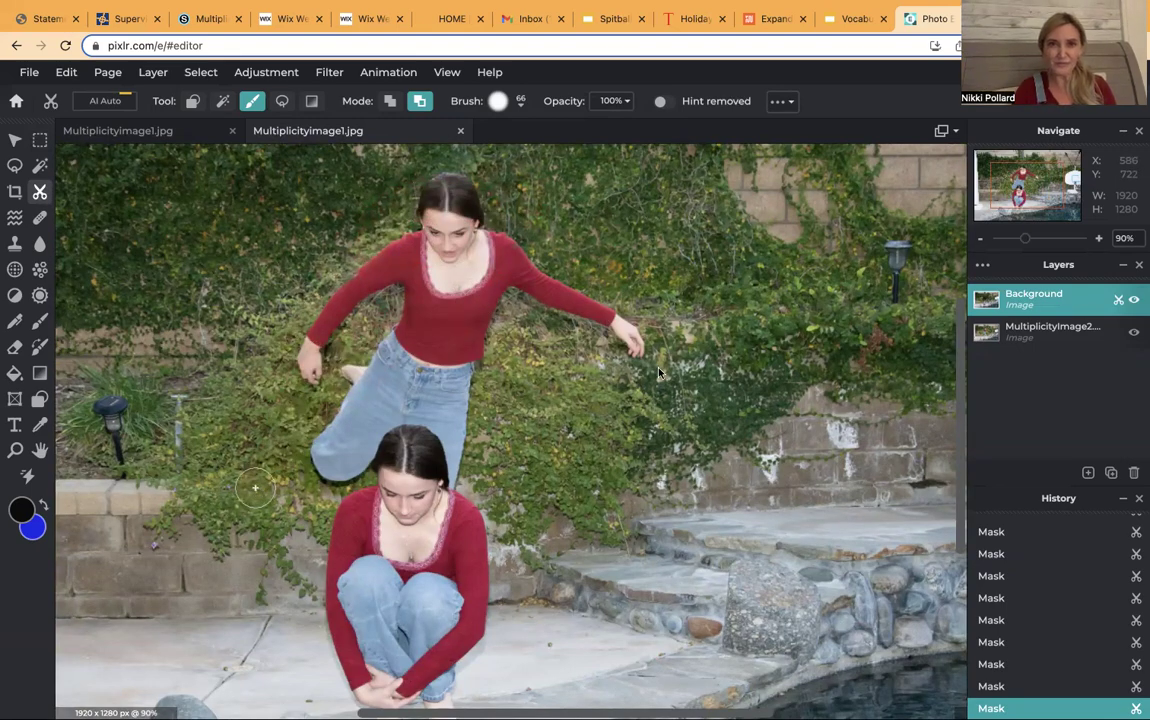
key("ctrl+minus")
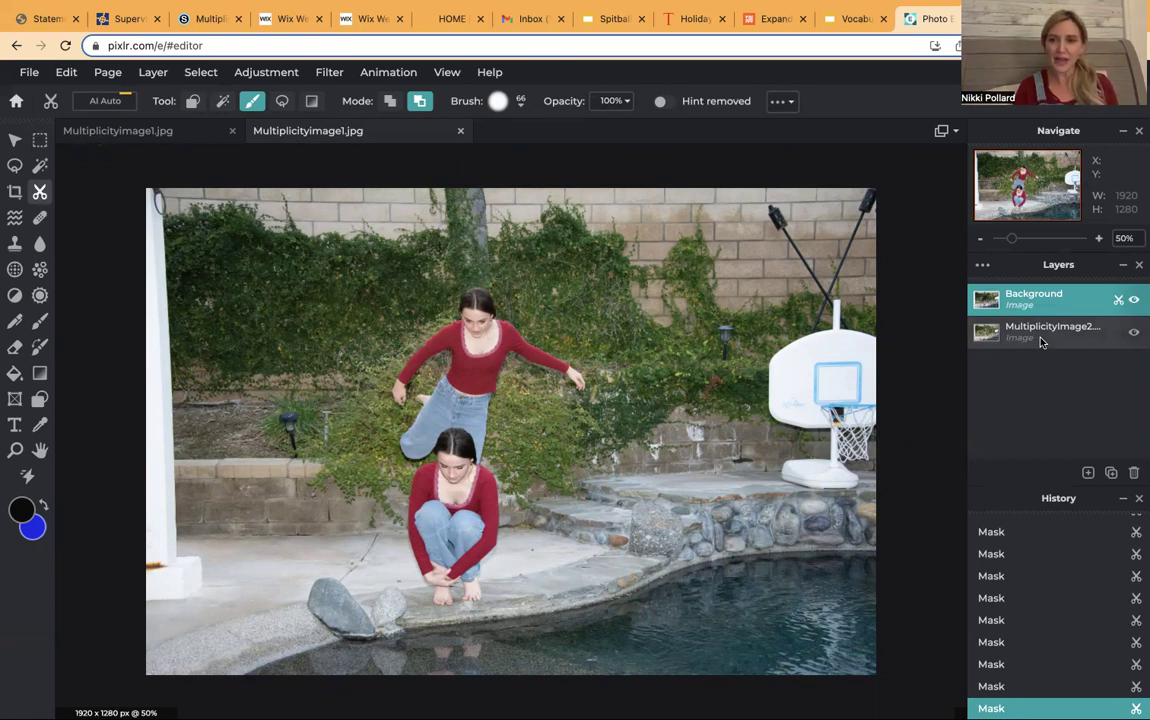
Add Multiplicityimage3.jpg as a new image layer and scale it down to about 2132 × 1421 px over the canvas.
left_click(1088, 473)
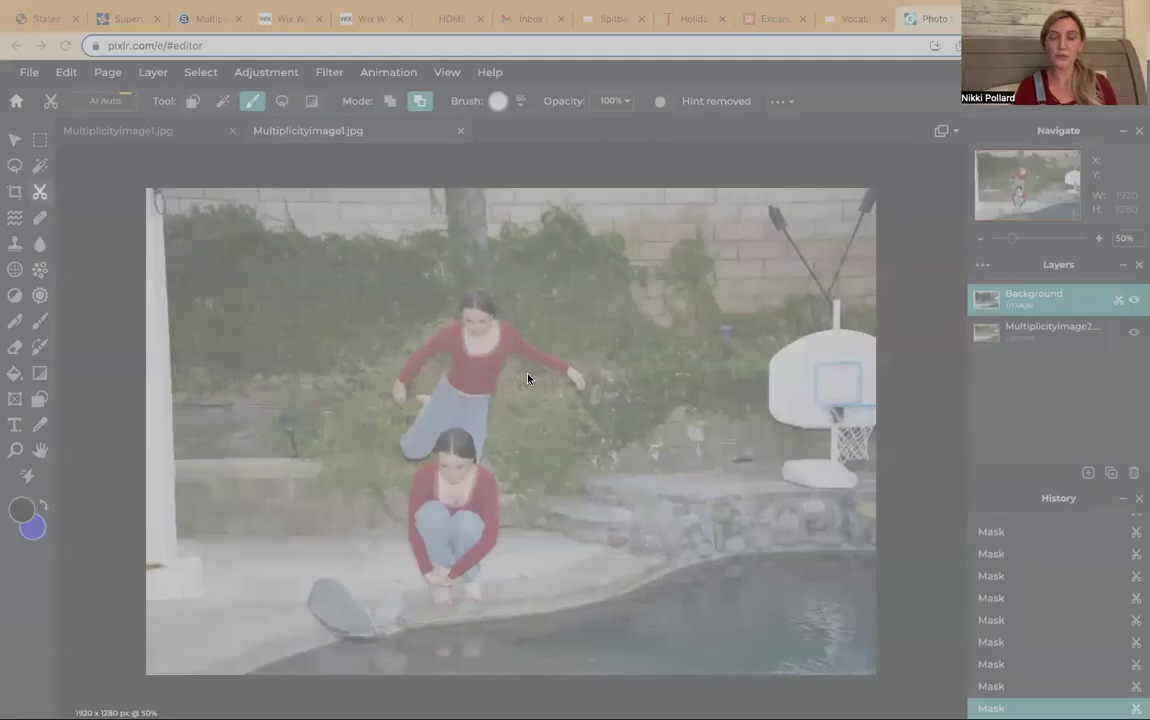
key("Return")
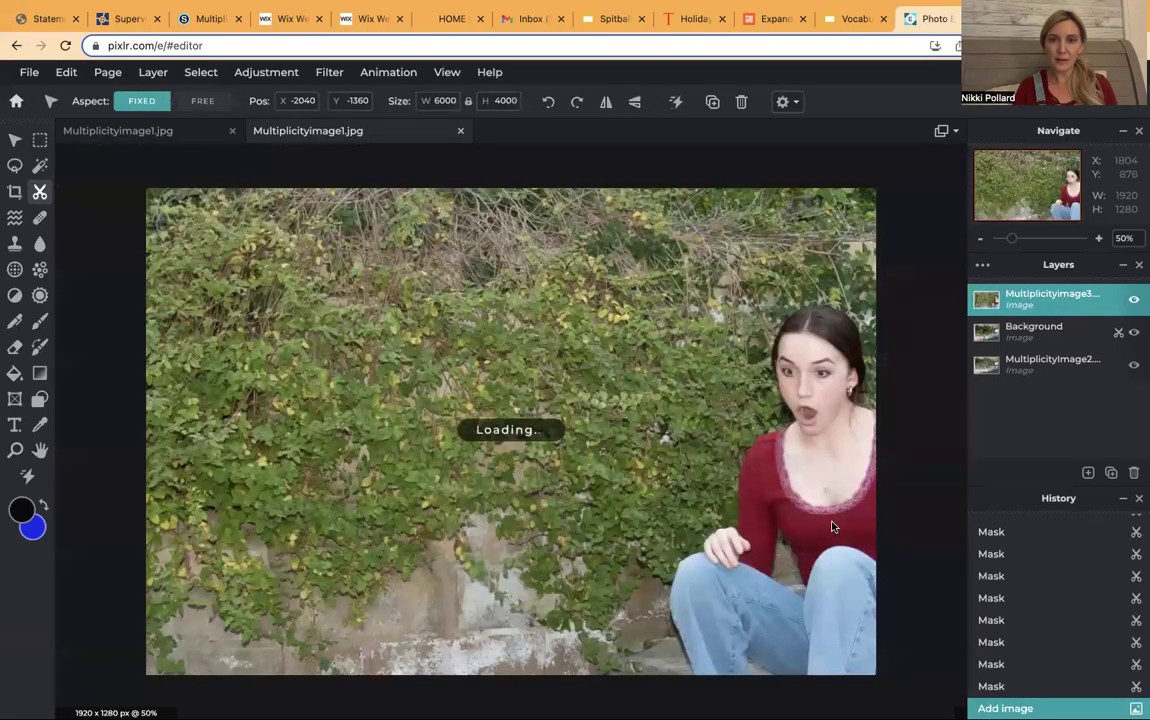
left_click(14, 141)
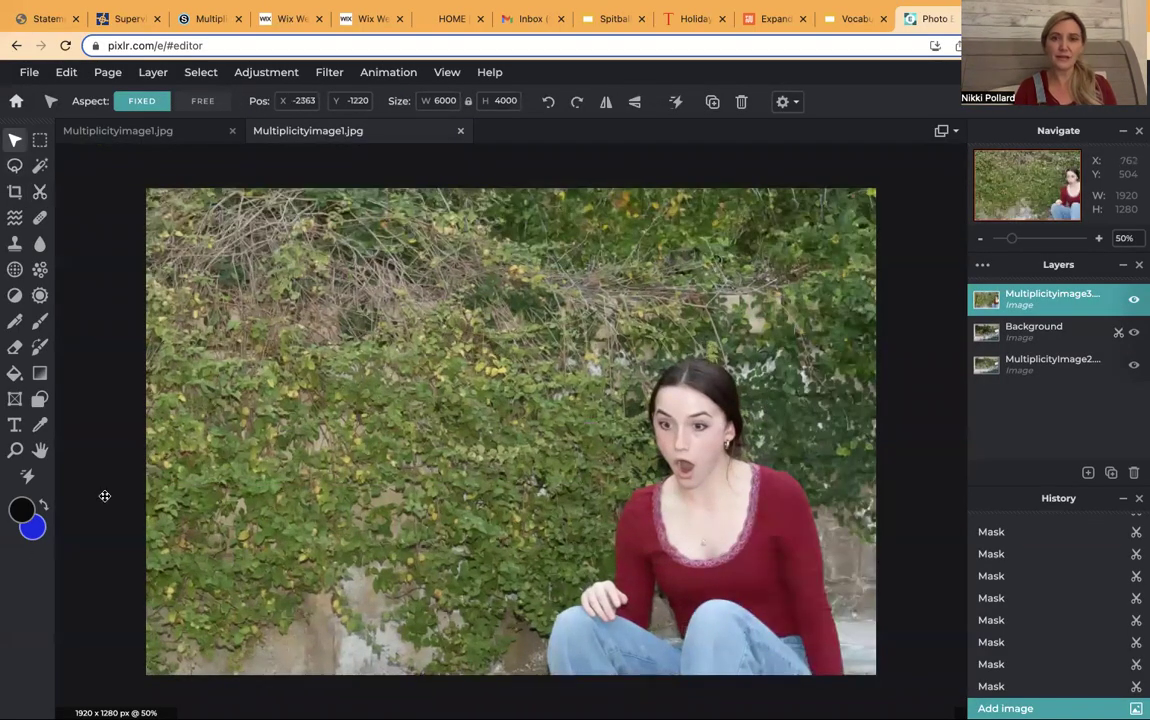
left_click_drag(760, 400, 727, 282)
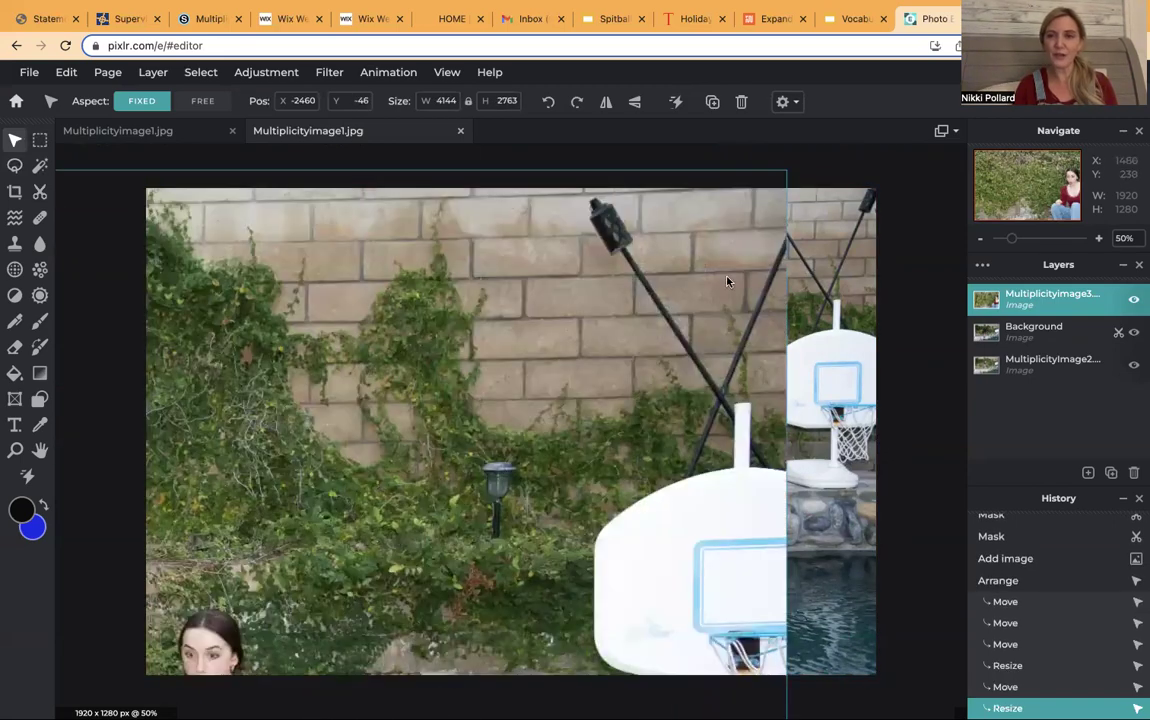
left_click_drag(825, 207, 853, 256)
left_click_drag(896, 179, 723, 310)
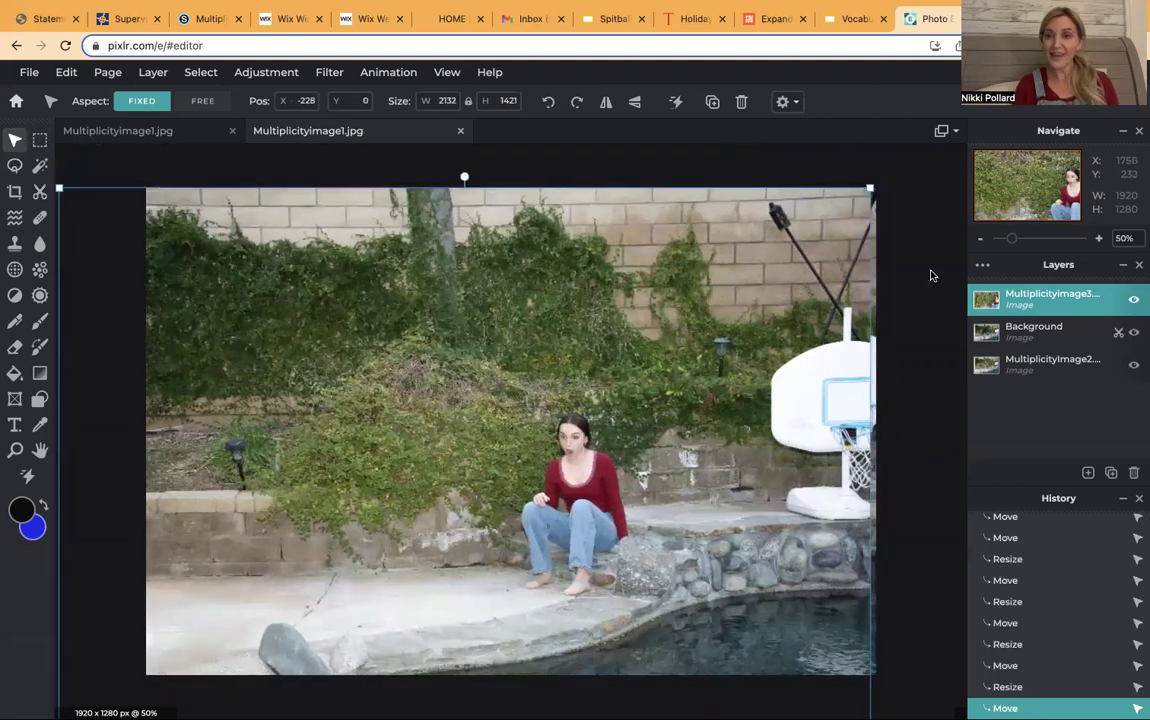
Lower the Multiplicityimage3 layer's opacity to 52 and align it with the scenery below at 1910 × 1273 px, X -42, Y 7.
left_click(982, 265)
left_click_drag(967, 406, 891, 407)
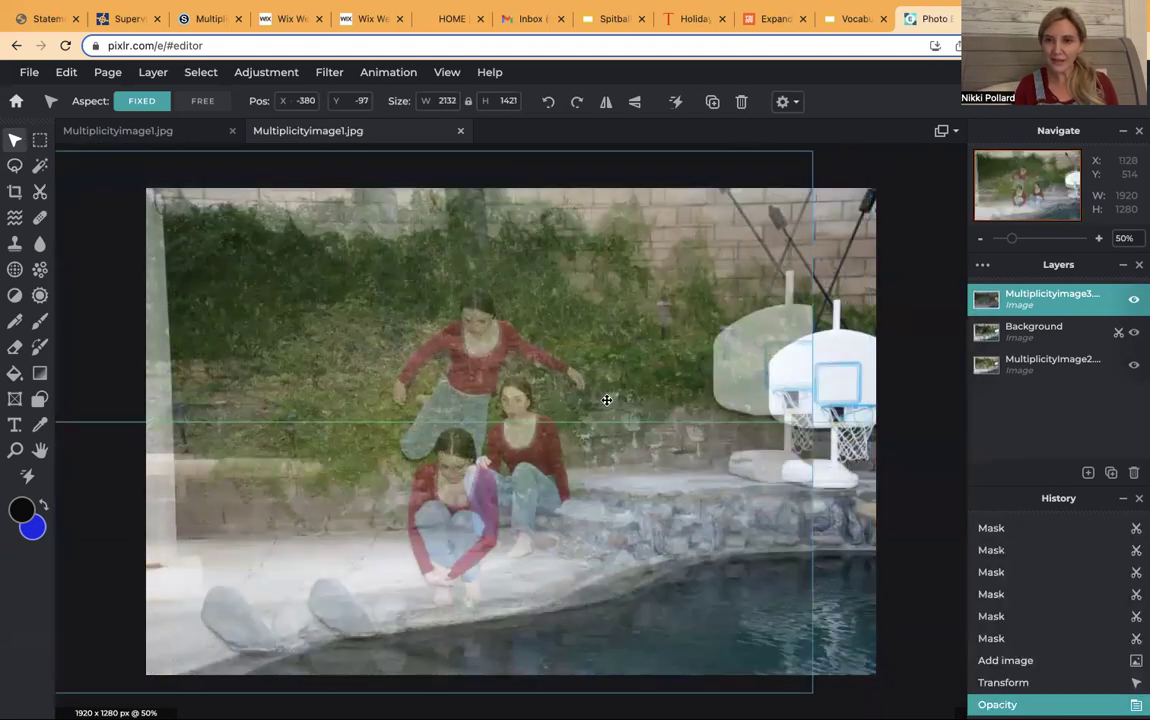
left_click_drag(606, 400, 626, 405)
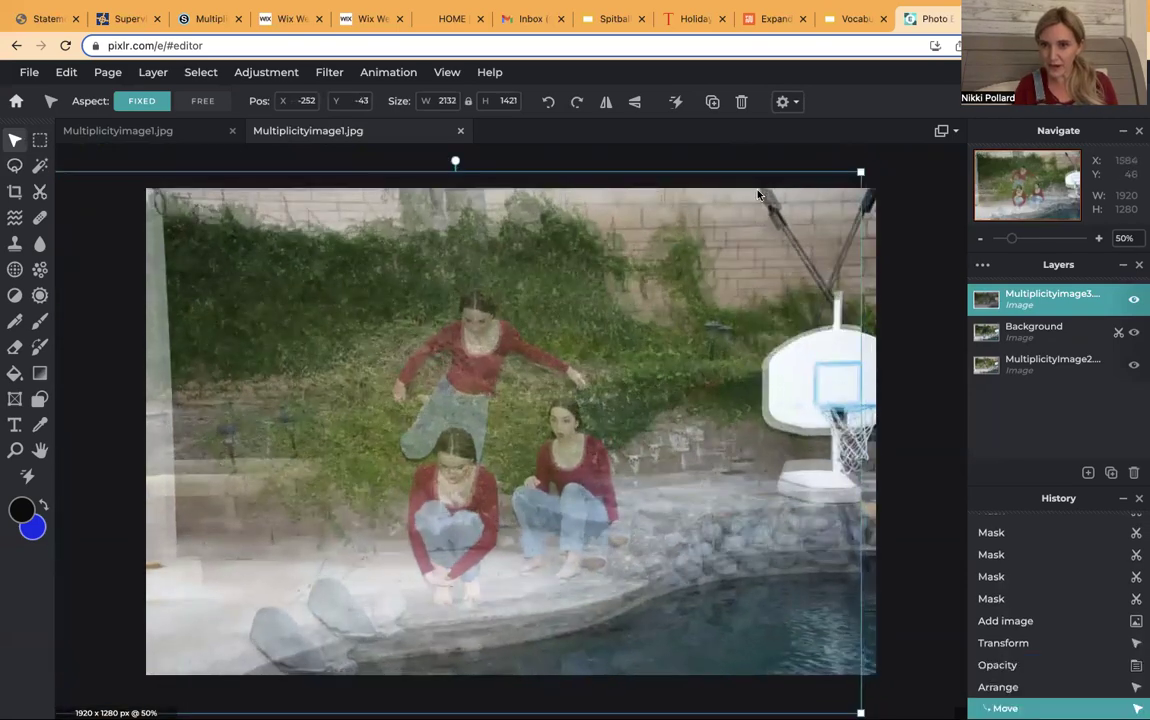
left_click_drag(863, 170, 847, 185)
left_click_drag(787, 280, 788, 274)
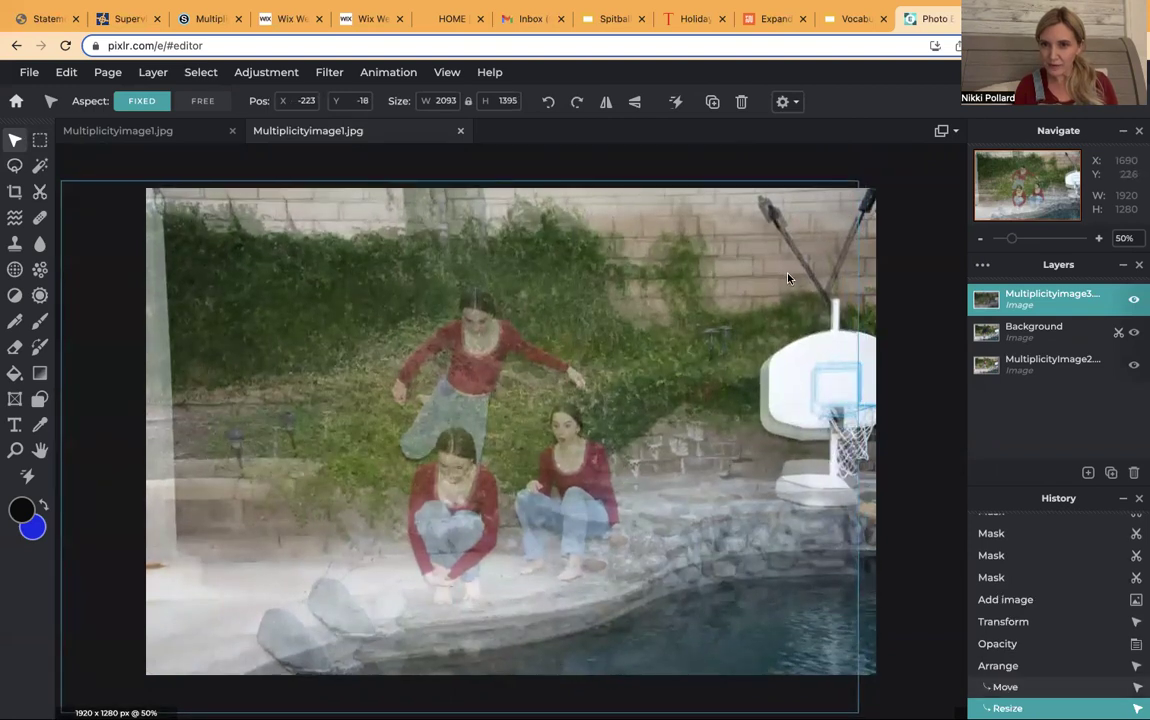
left_click_drag(308, 504, 291, 454)
left_click_drag(101, 673, 154, 648)
left_click_drag(512, 472, 485, 494)
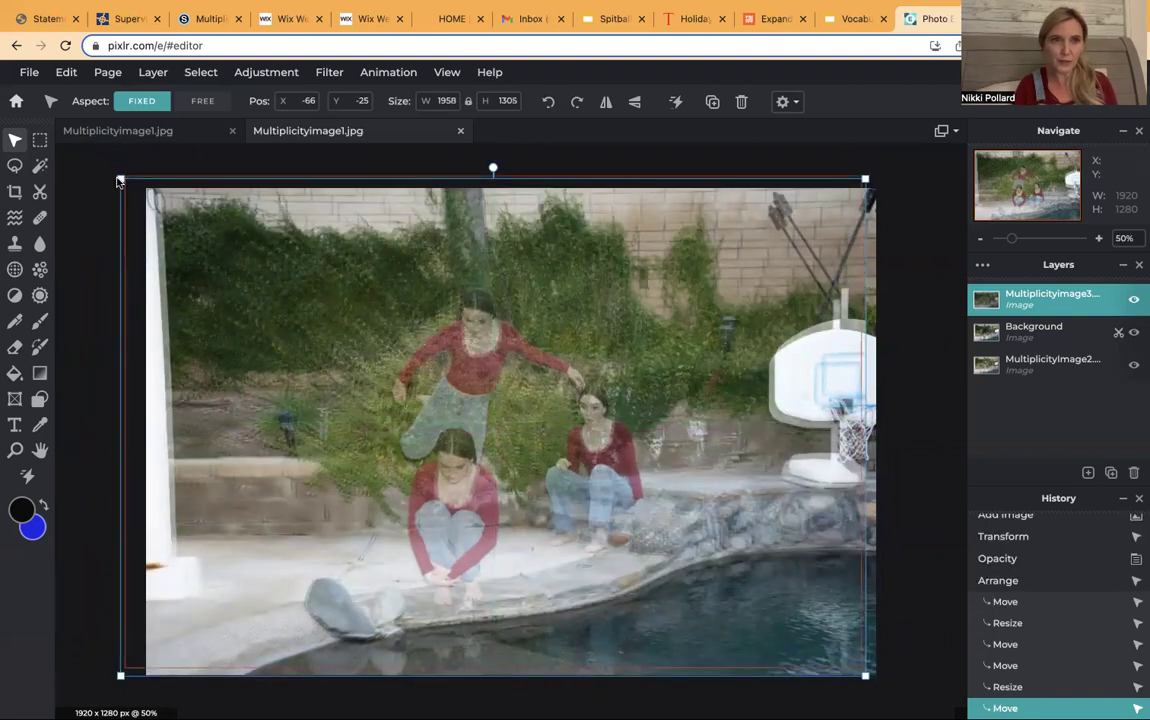
left_click_drag(120, 182, 131, 189)
left_click_drag(619, 336, 615, 346)
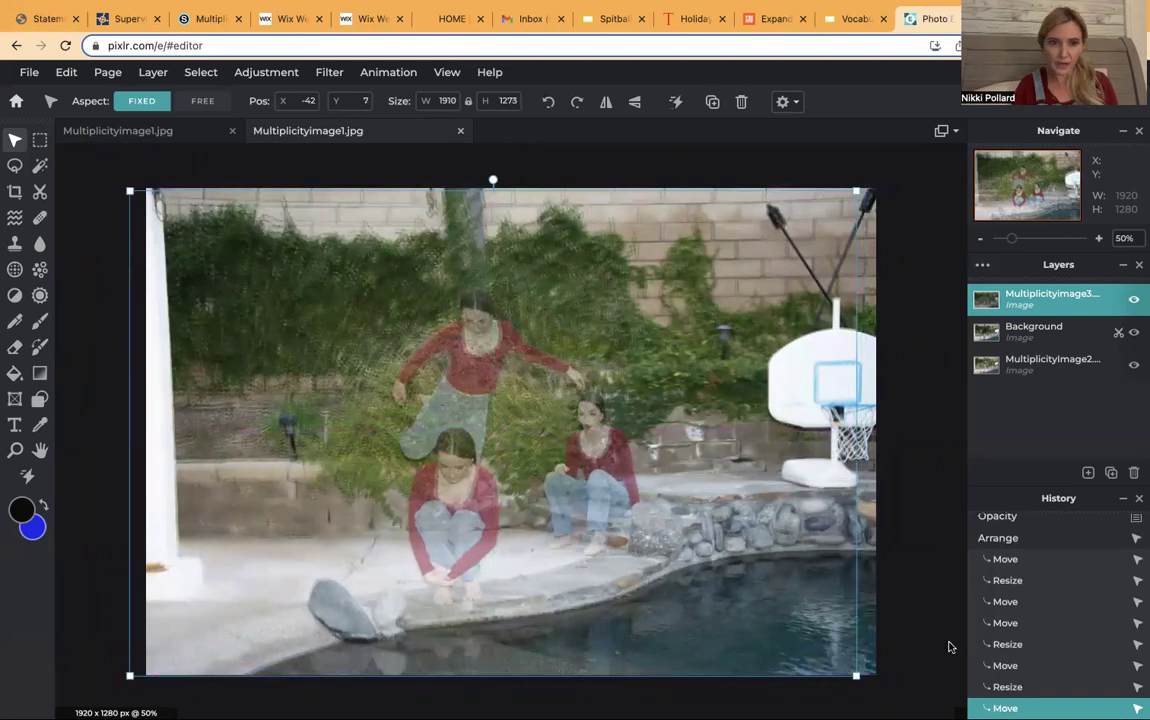
Restore the Multiplicityimage3 layer to full opacity and deselect it.
left_click(982, 264)
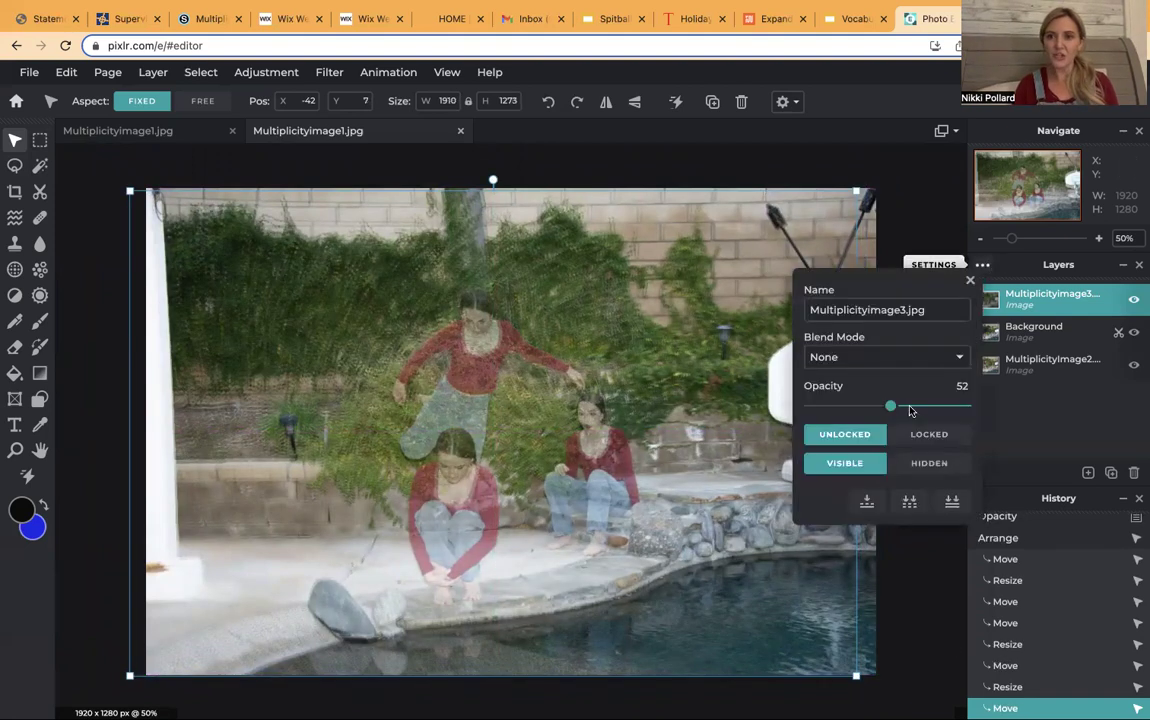
left_click_drag(910, 406, 968, 406)
left_click(896, 237)
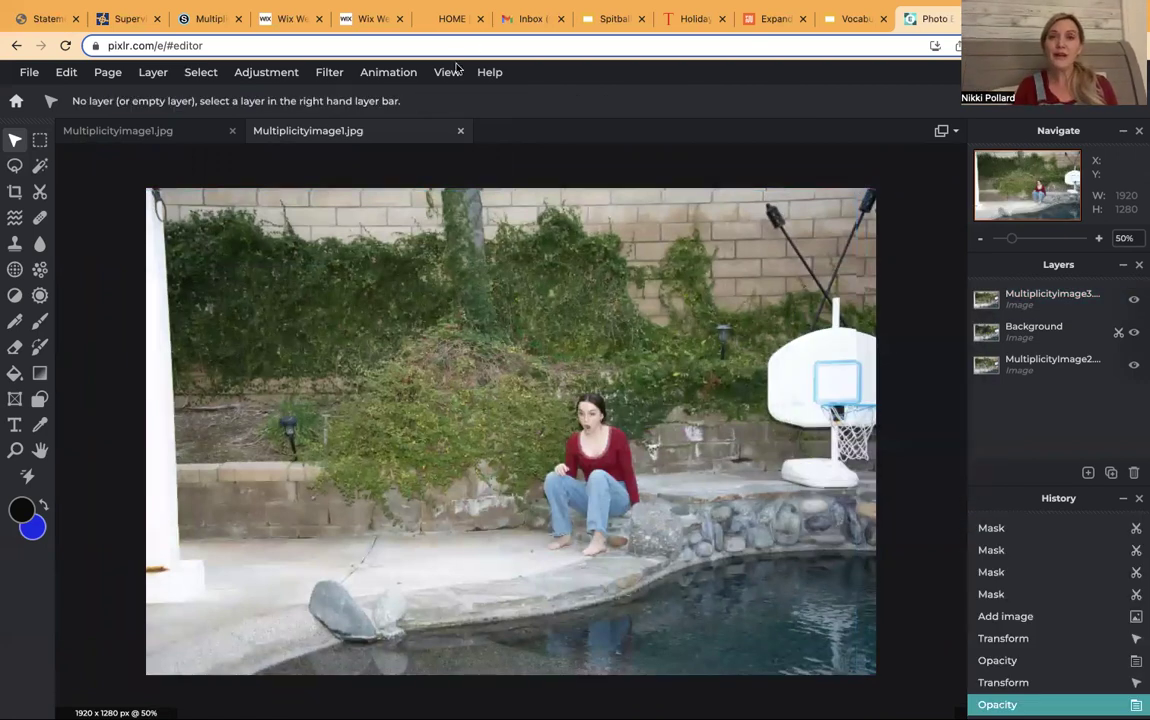
Mask out most of the Multiplicityimage3 layer around the sitting girl with an 810 px Cutout brush, revealing the other two poses.
left_click(40, 192)
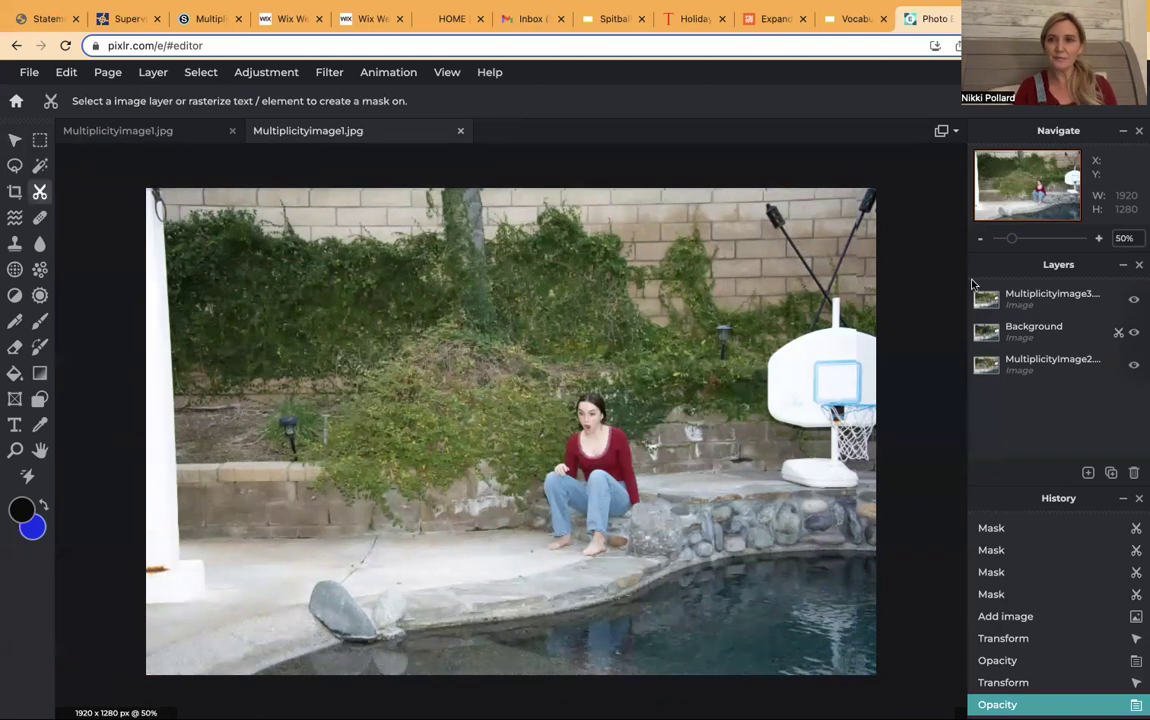
left_click(1050, 299)
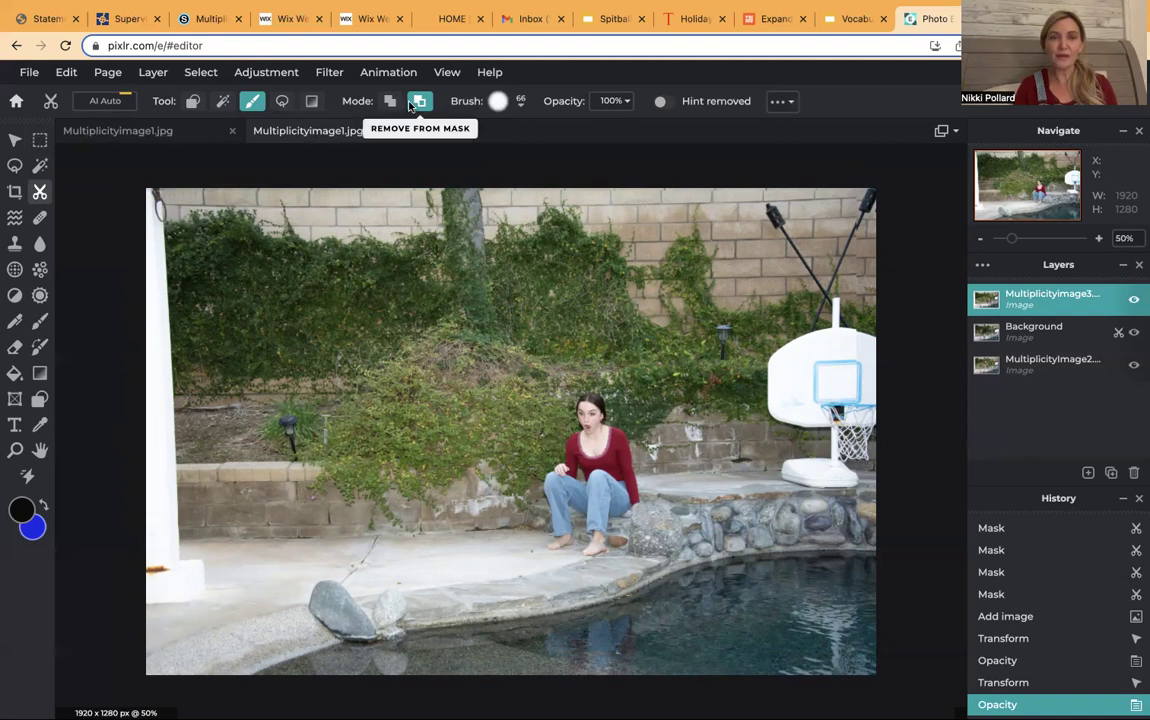
left_click(521, 102)
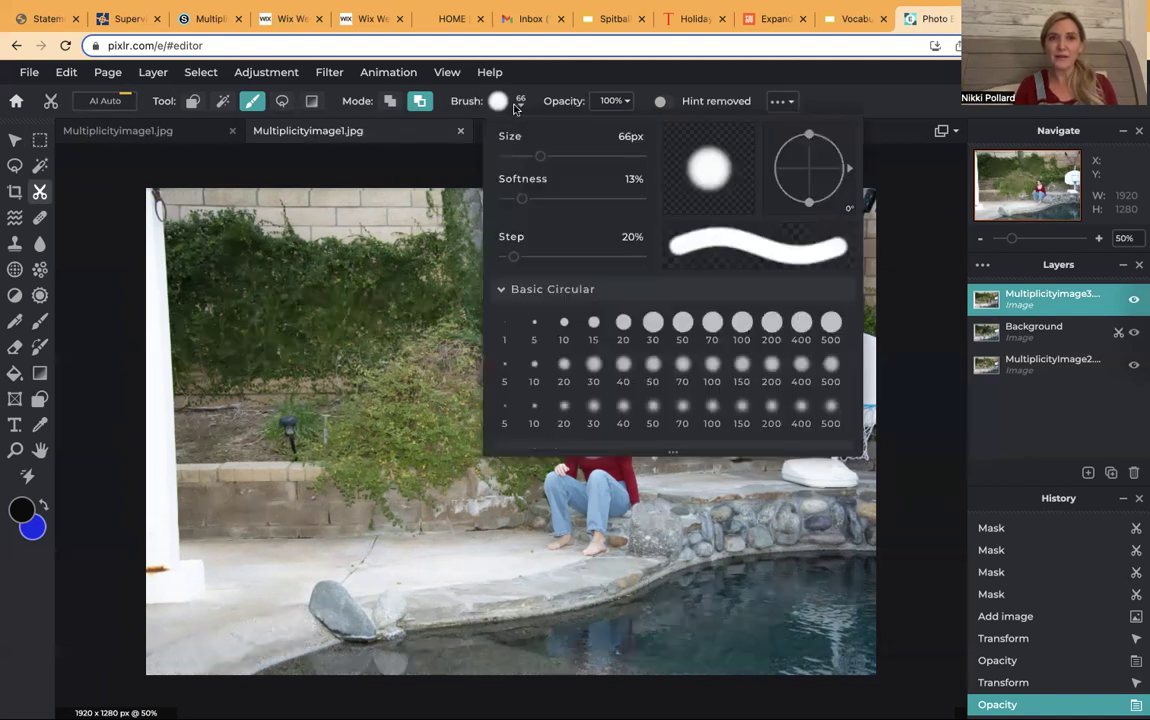
left_click_drag(615, 157, 625, 157)
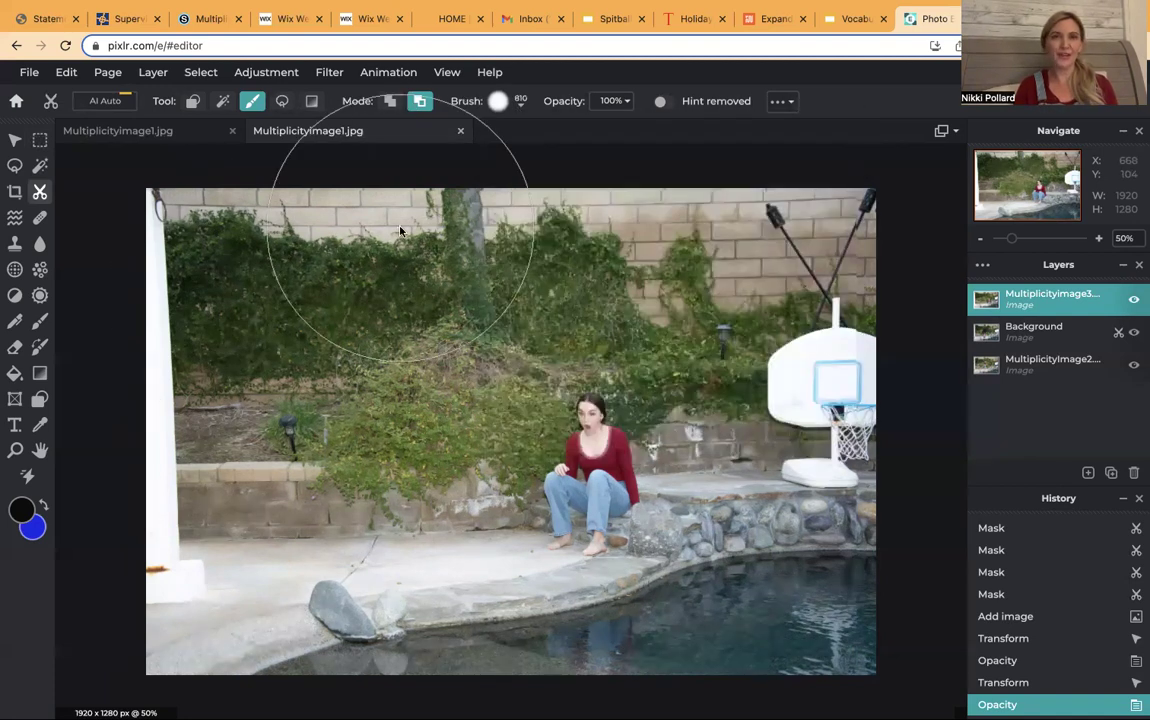
mouse_move(400, 231)
left_mouse_down()
mouse_move(255, 640)
mouse_move(128, 642)
mouse_move(140, 630)
left_mouse_up()
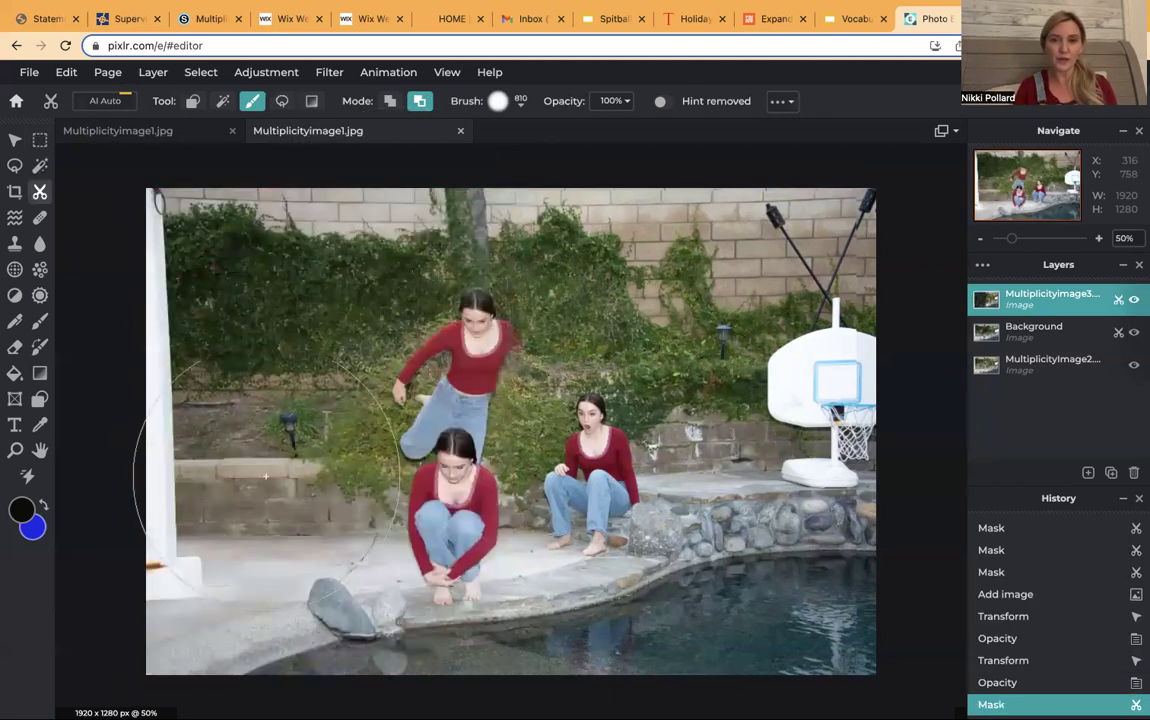
mouse_move(372, 334)
left_mouse_down()
mouse_move(475, 257)
mouse_move(495, 150)
left_mouse_up()
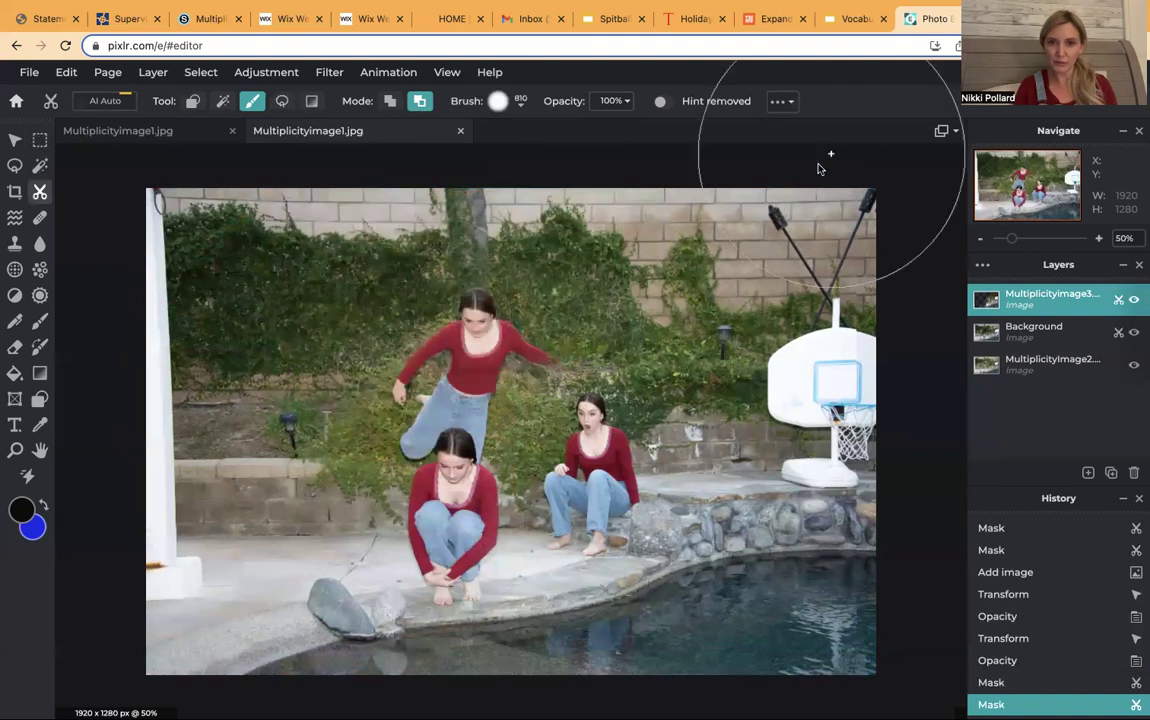
mouse_move(455, 290)
left_mouse_down()
mouse_move(430, 268)
mouse_move(441, 265)
left_mouse_up()
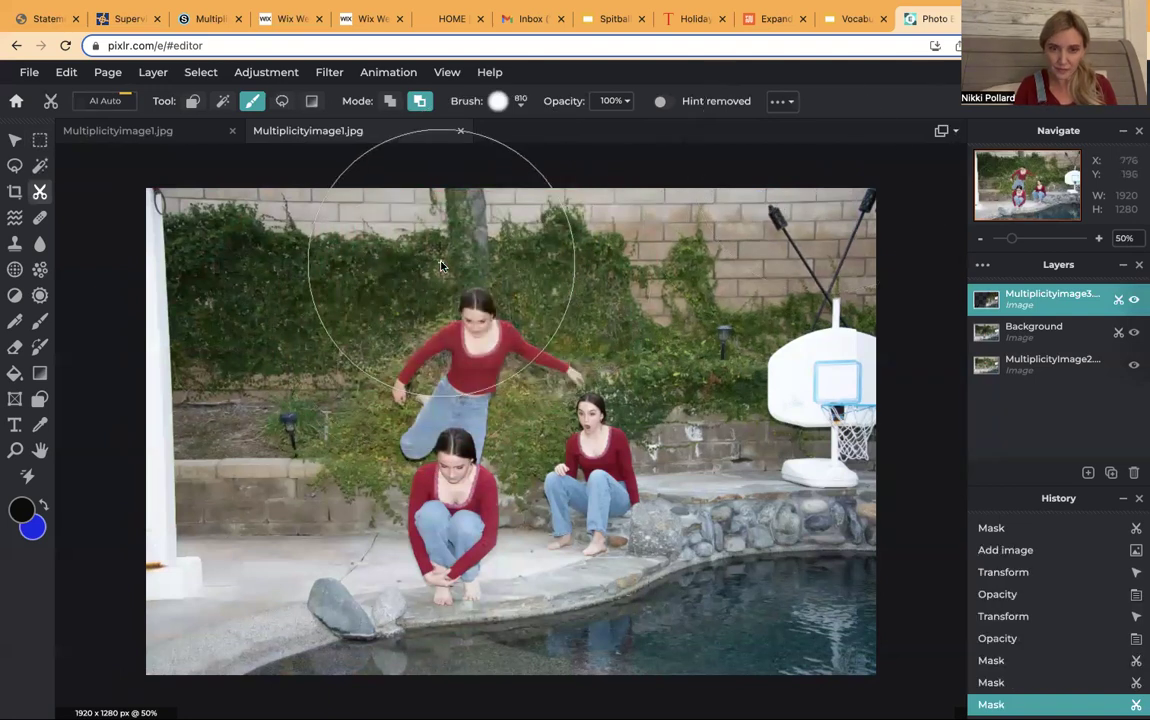
Reduce the Cutout brush to 190 px and mask out Multiplicityimage3 remnants around the standing girl's outstretched arm and body.
left_click(465, 100)
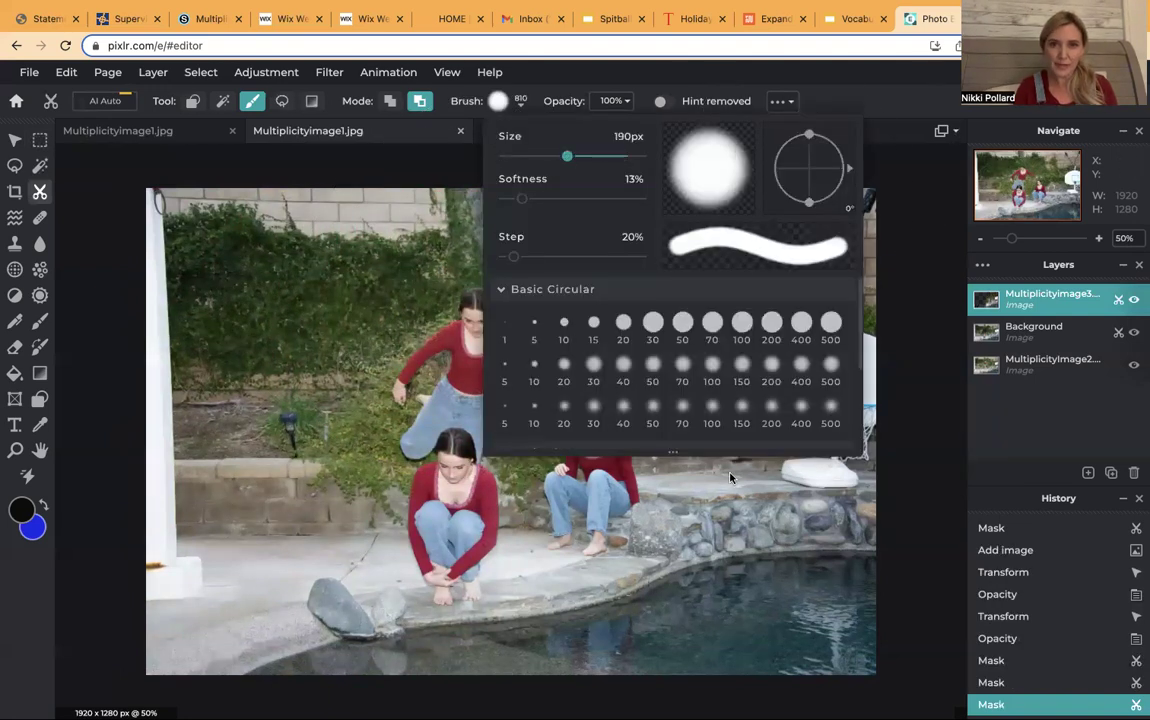
left_click(730, 478)
mouse_move(515, 352)
left_mouse_down()
mouse_move(539, 372)
mouse_move(535, 385)
left_mouse_up()
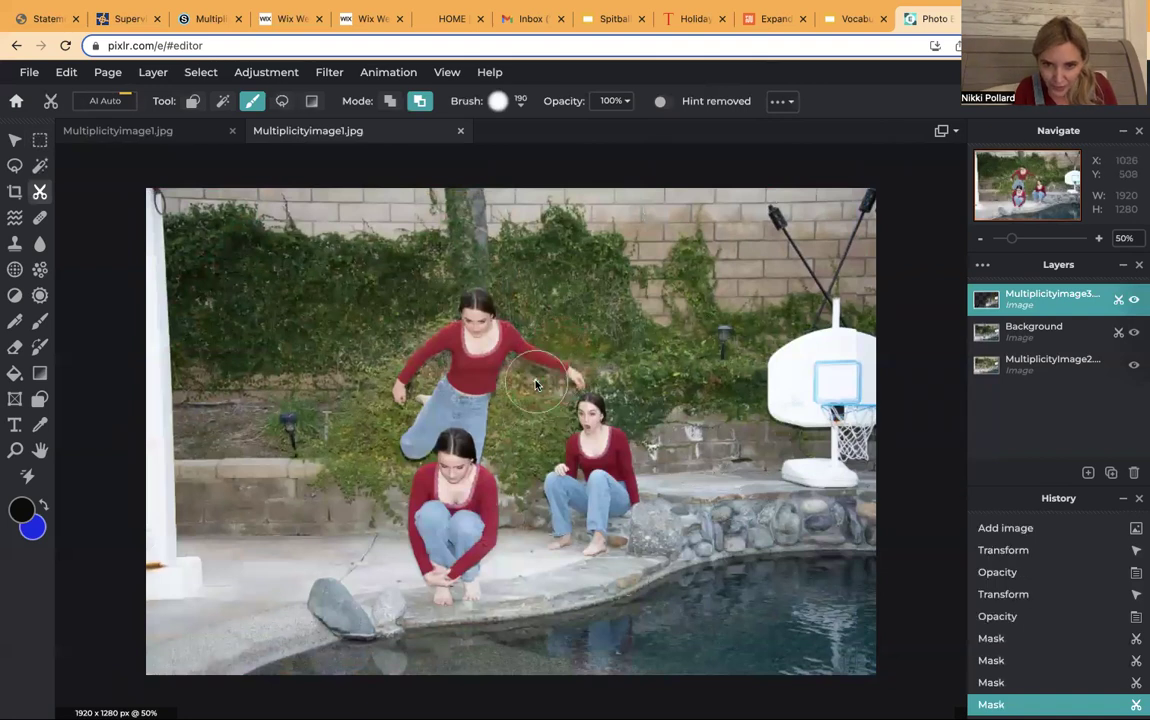
left_click_drag(516, 322, 490, 305)
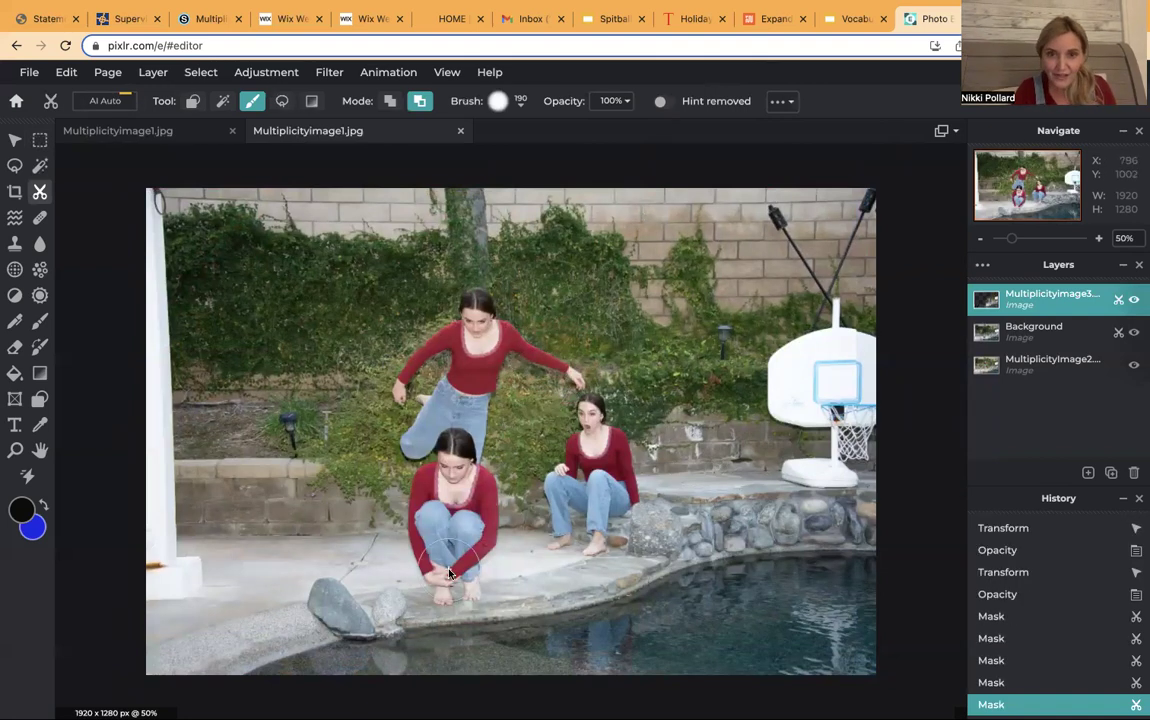
key("ctrl+plus")
mouse_move(579, 330)
left_mouse_down()
mouse_move(380, 352)
mouse_move(310, 270)
left_mouse_up()
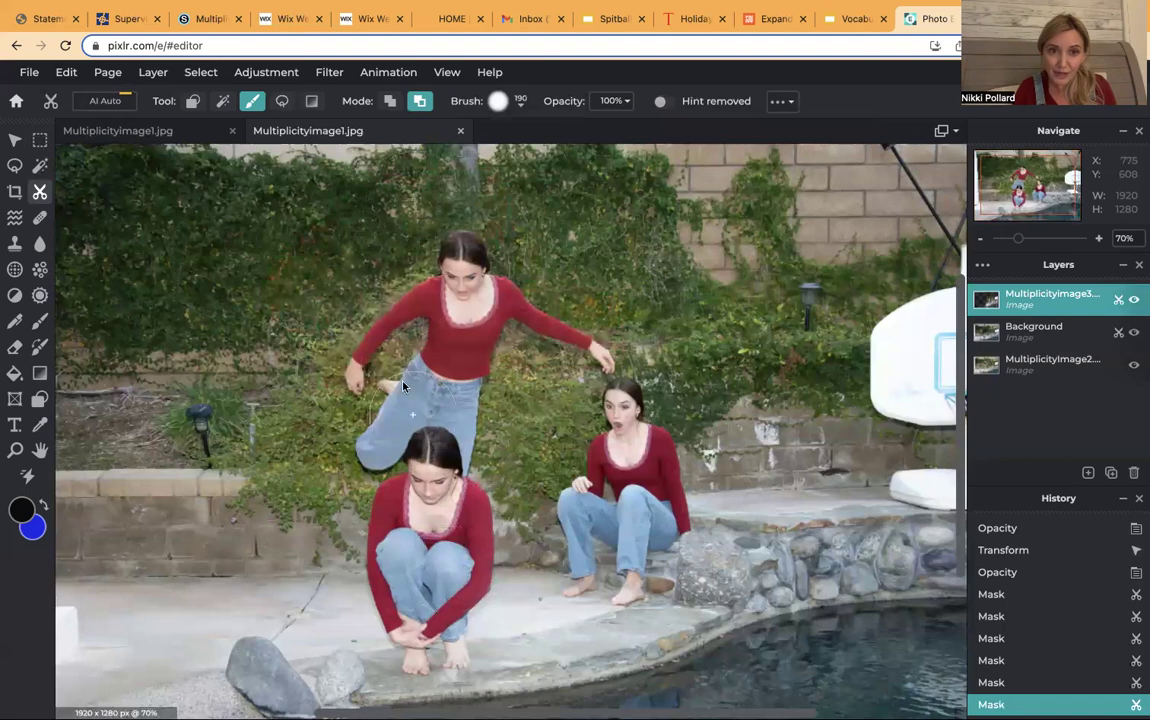
key("ctrl+plus")
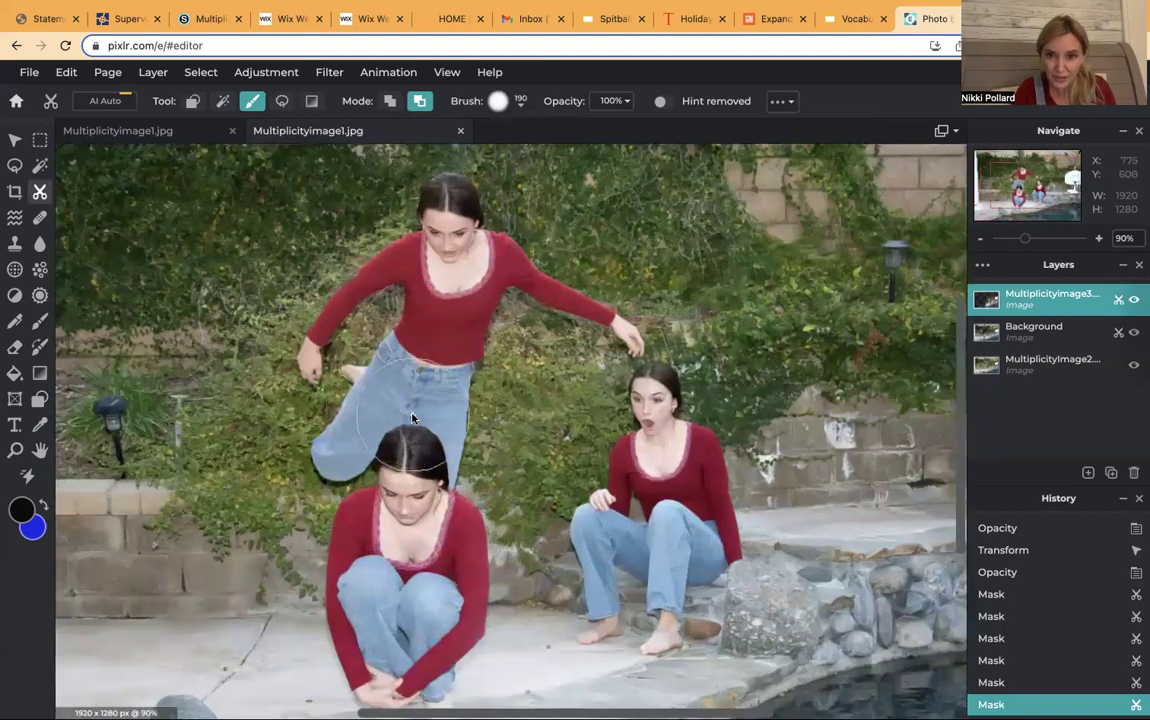
Add Multiplicityimage4.jpg as a new image layer and scale it down to about 2253 × 1502 px over the canvas.
scroll(412, 418, "down", 3)
scroll(412, 418, "down", 3)
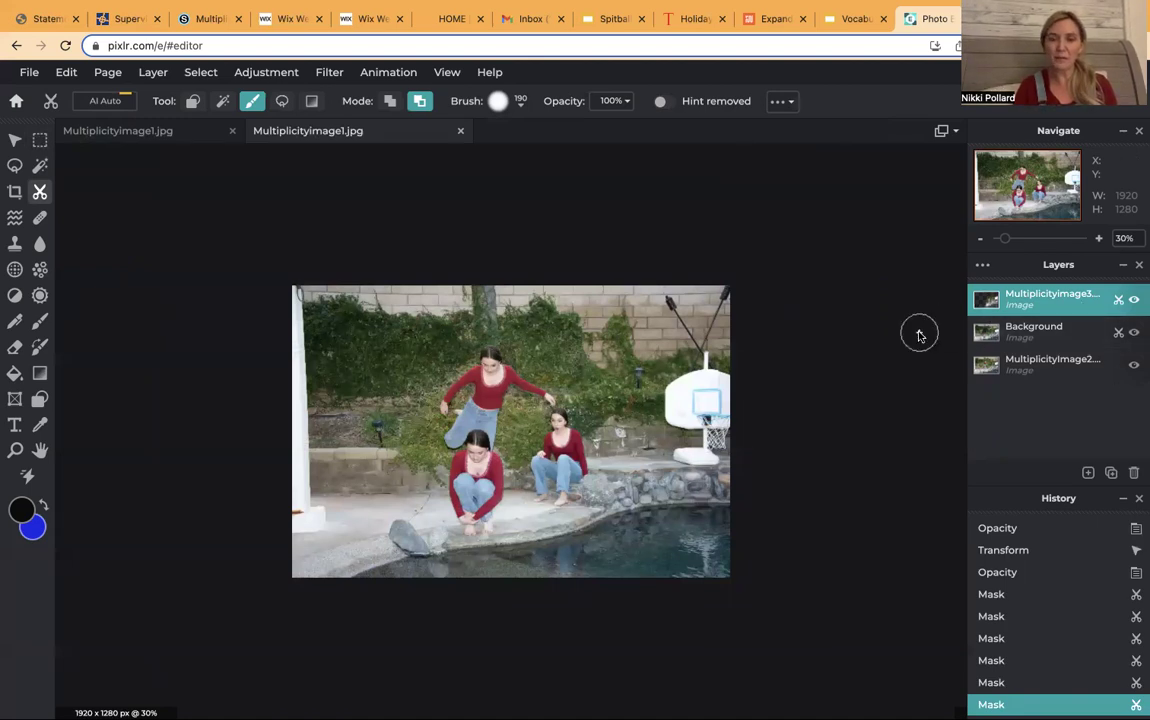
left_click(1088, 473)
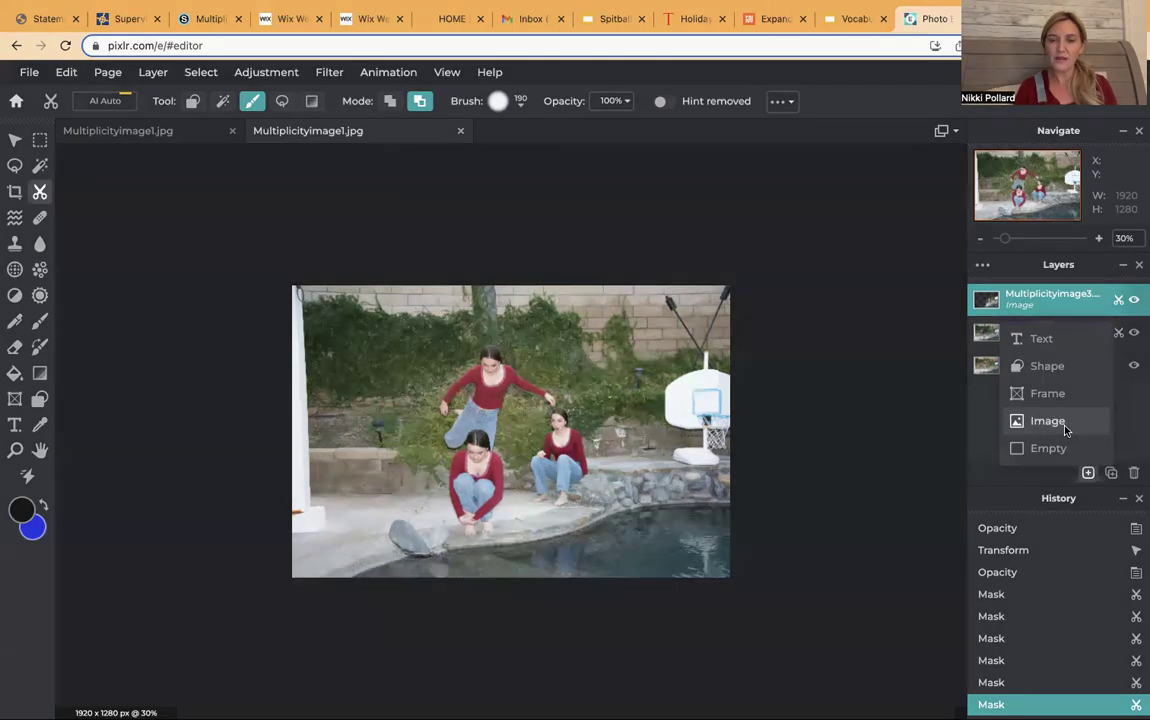
left_click(1040, 421)
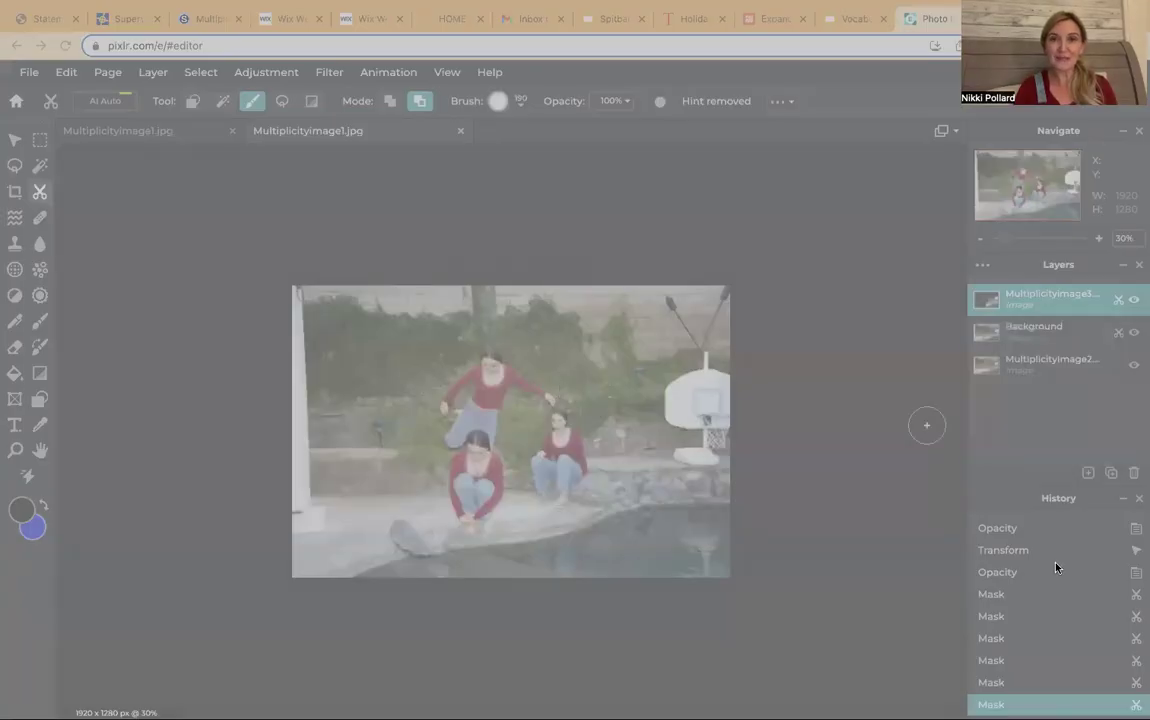
double_click(858, 531)
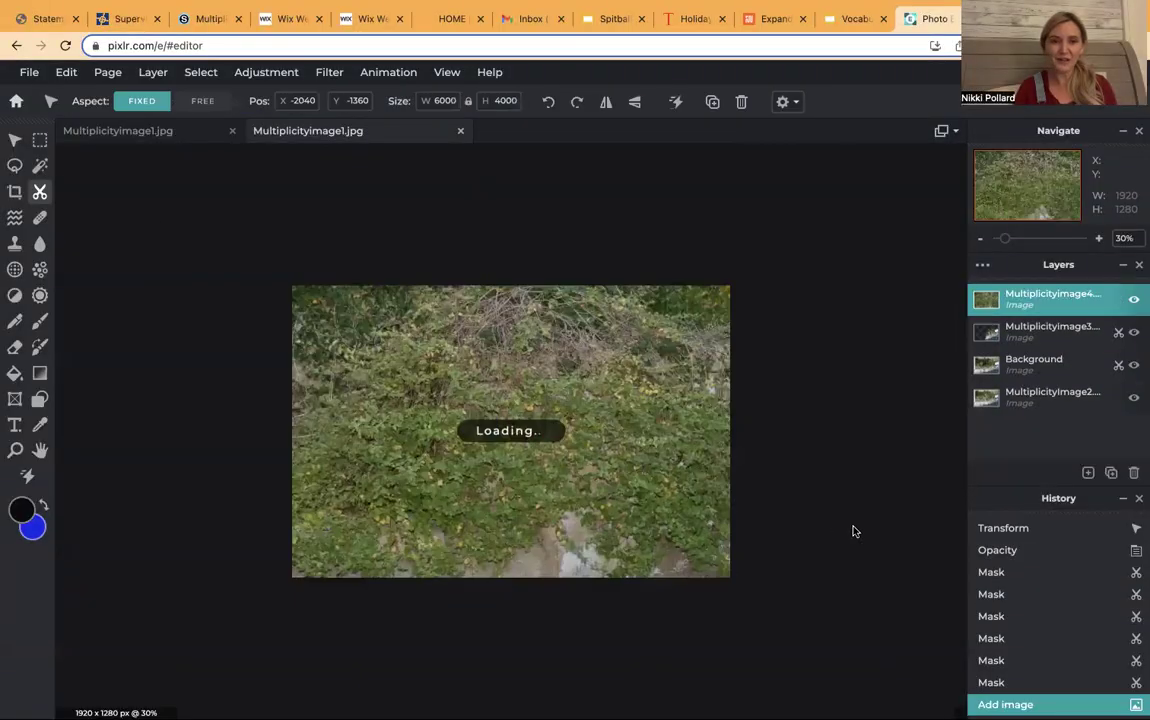
left_click_drag(510, 358, 166, 595)
left_click_drag(853, 219, 390, 465)
left_click_drag(252, 554, 641, 323)
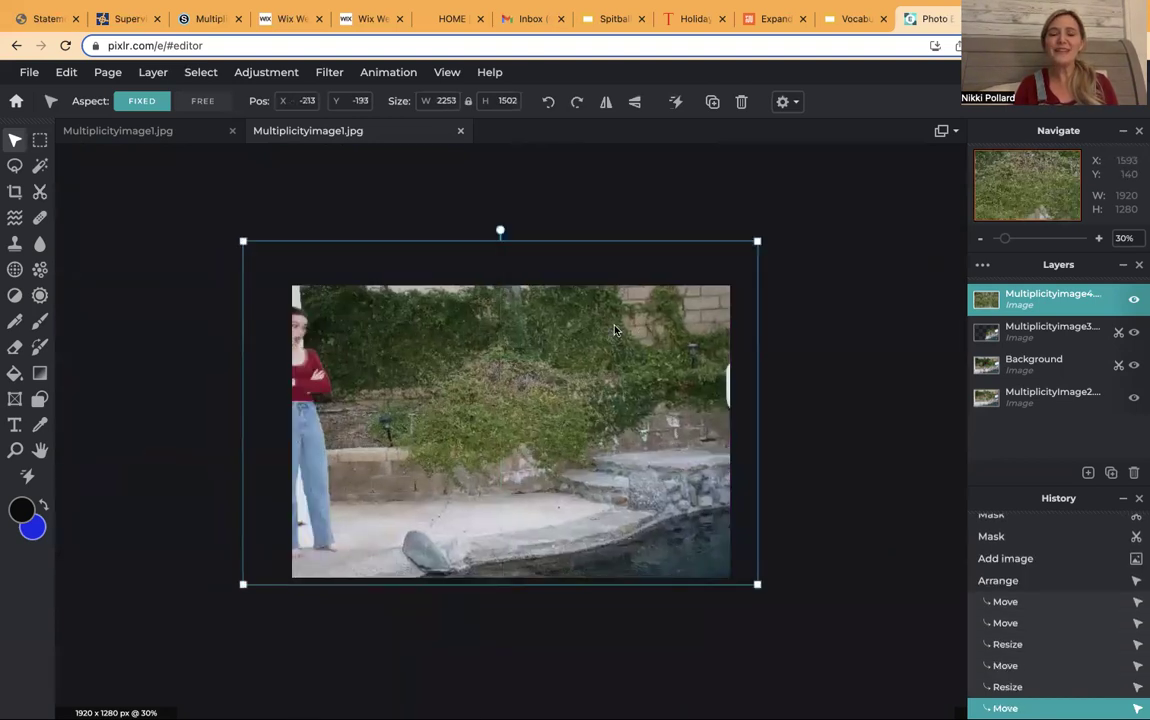
Shrink the Multiplicityimage4 layer to about 1839 × 1226 px and position it at X -127, Y 0.
left_click_drag(528, 356, 625, 358)
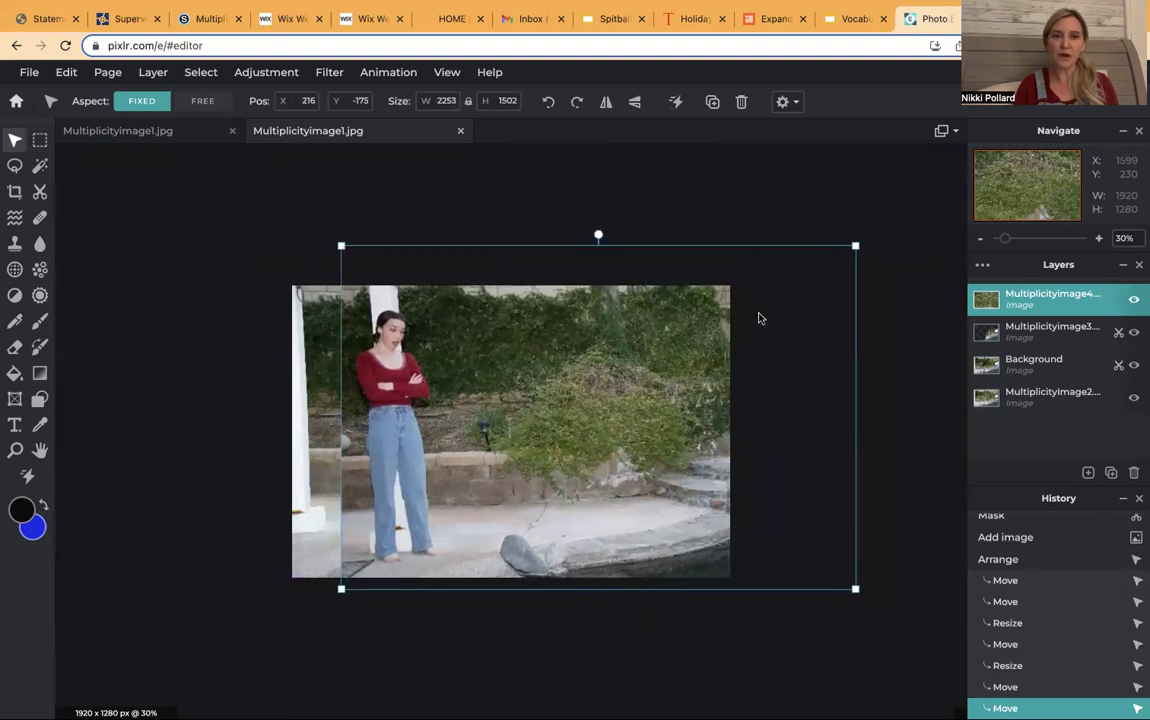
left_click_drag(855, 246, 757, 272)
left_click_drag(490, 312, 475, 345)
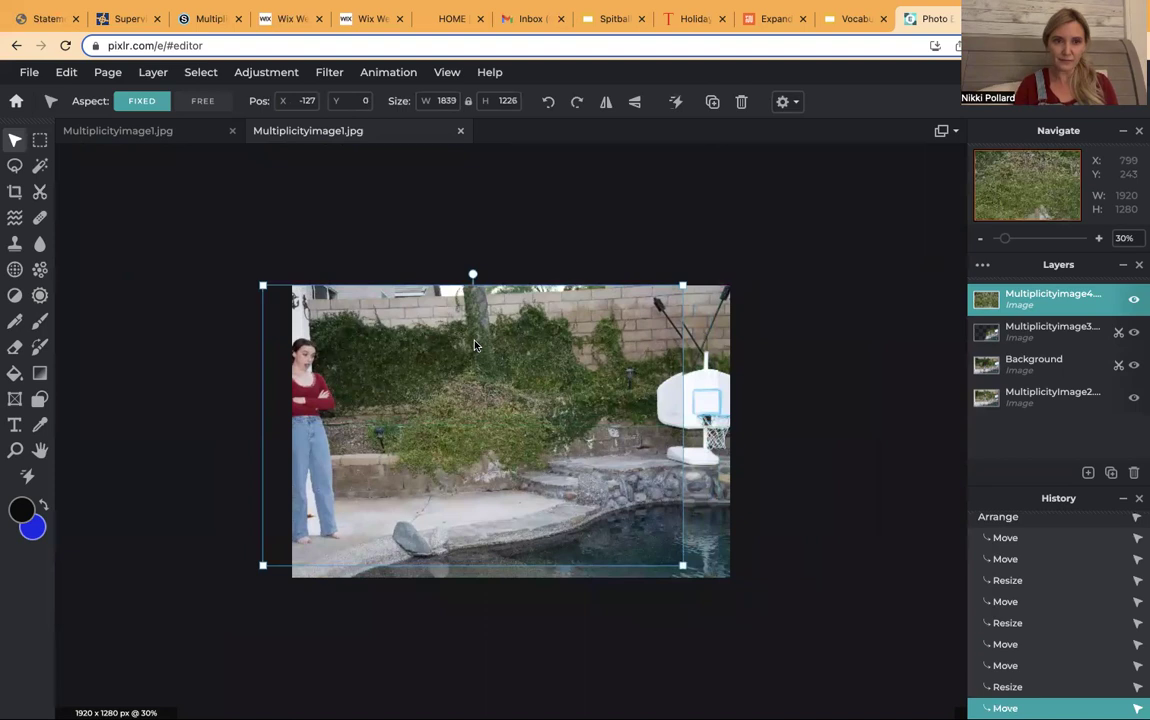
Lower the Multiplicityimage4 layer's opacity to 22 and align it with the scene below at X -144, Y 0.
left_click(982, 264)
left_click_drag(968, 406, 842, 405)
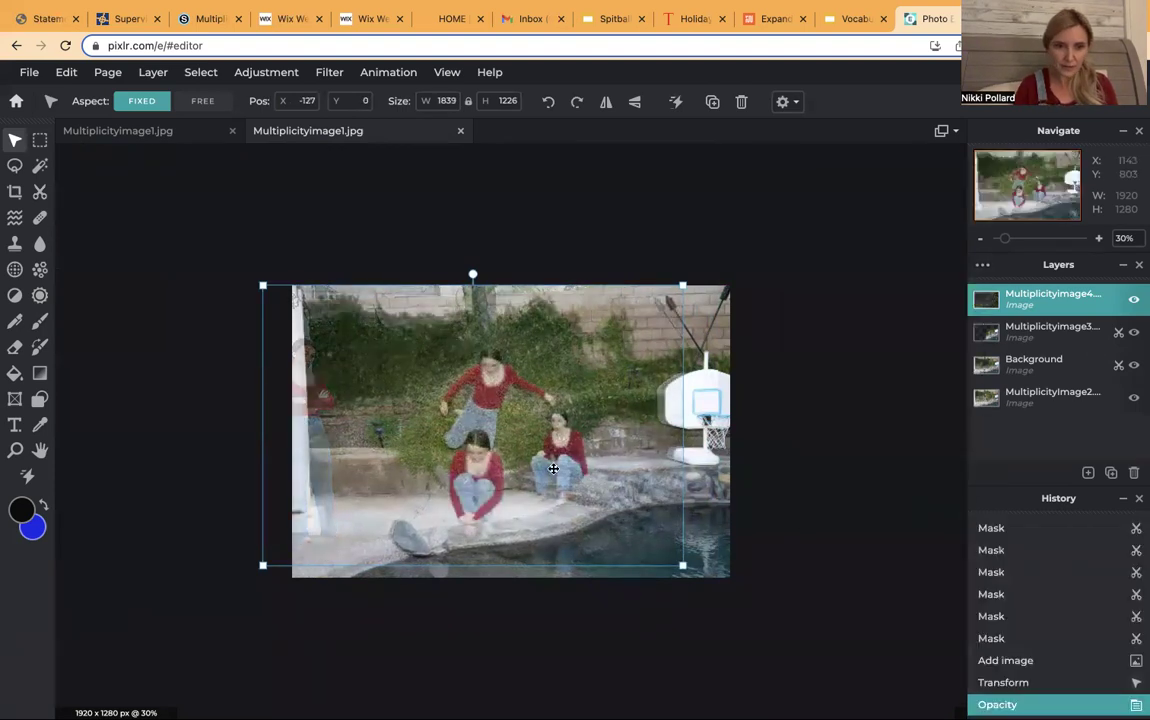
mouse_move(546, 463)
left_mouse_down()
mouse_move(553, 442)
mouse_move(568, 444)
mouse_move(549, 469)
left_mouse_up()
Restore the Multiplicityimage4 layer's opacity to 100 and deselect the layer.
left_click(982, 264)
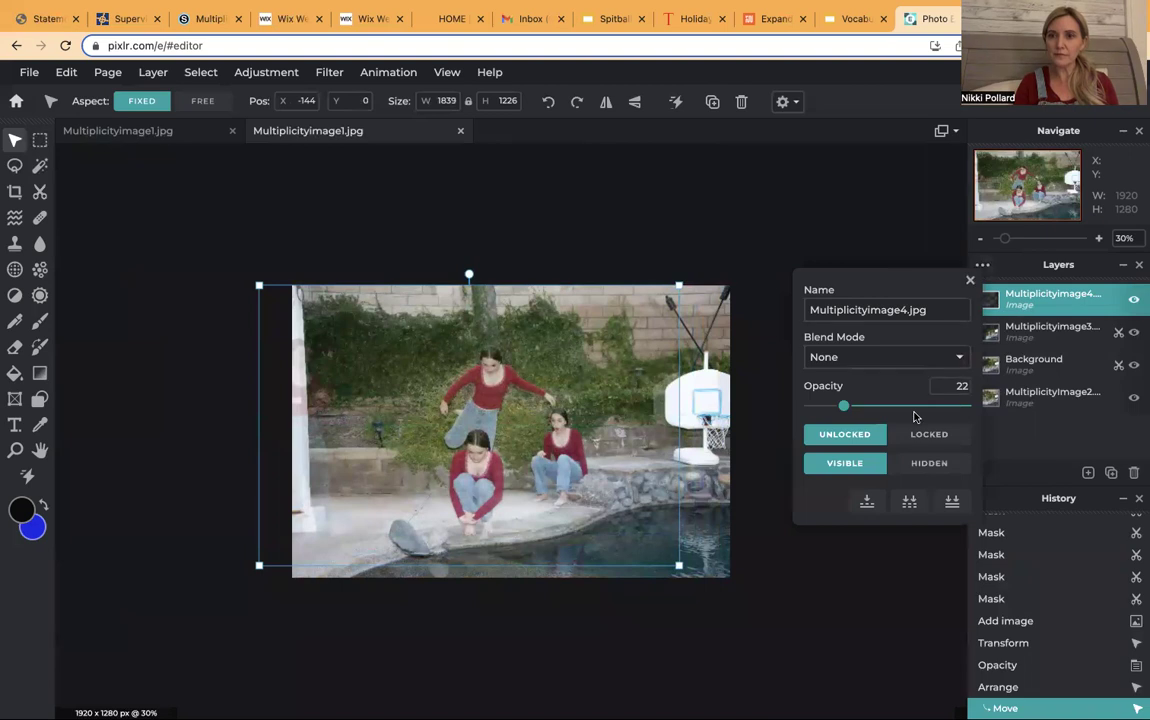
left_click_drag(843, 405, 966, 405)
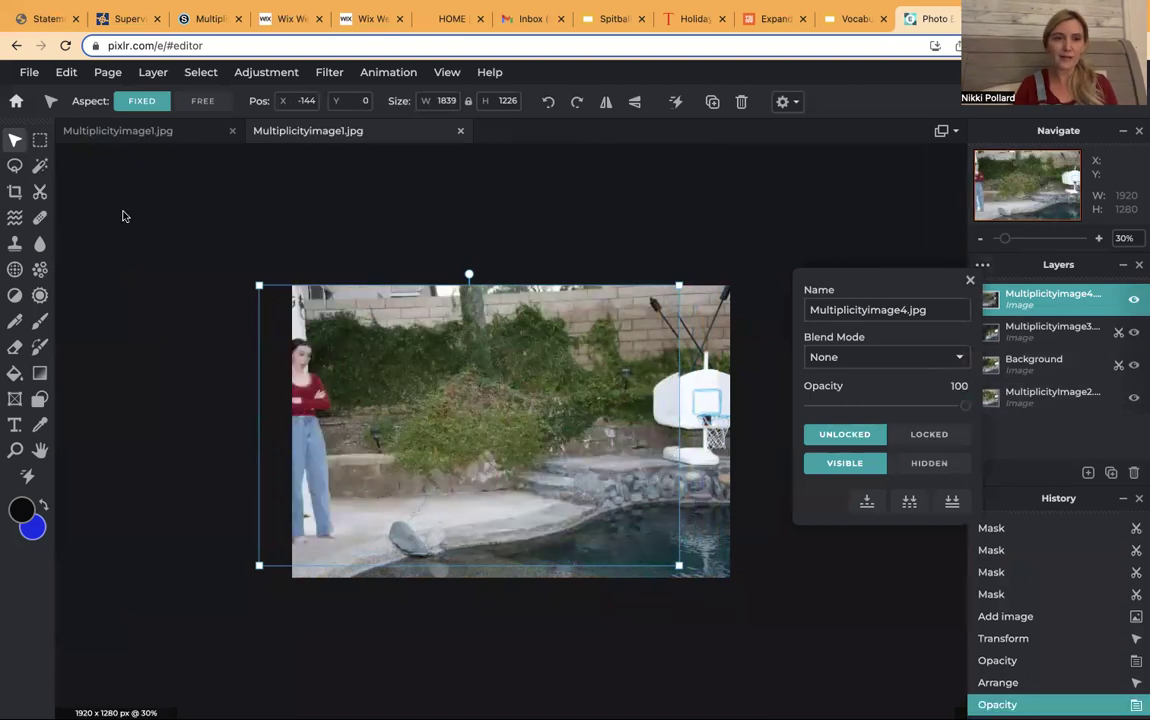
left_click(531, 157)
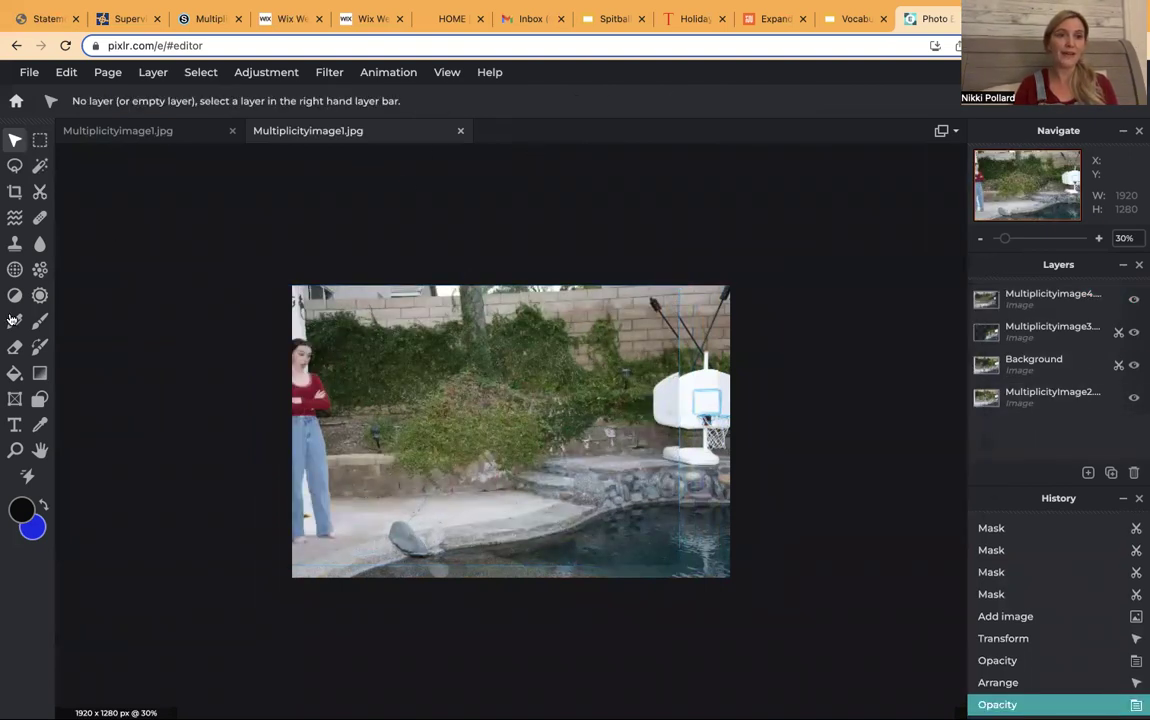
Mask out the Multiplicityimage4 layer with a 700 px Cutout brush, keeping only the girl standing at the photo's left edge.
left_click(40, 192)
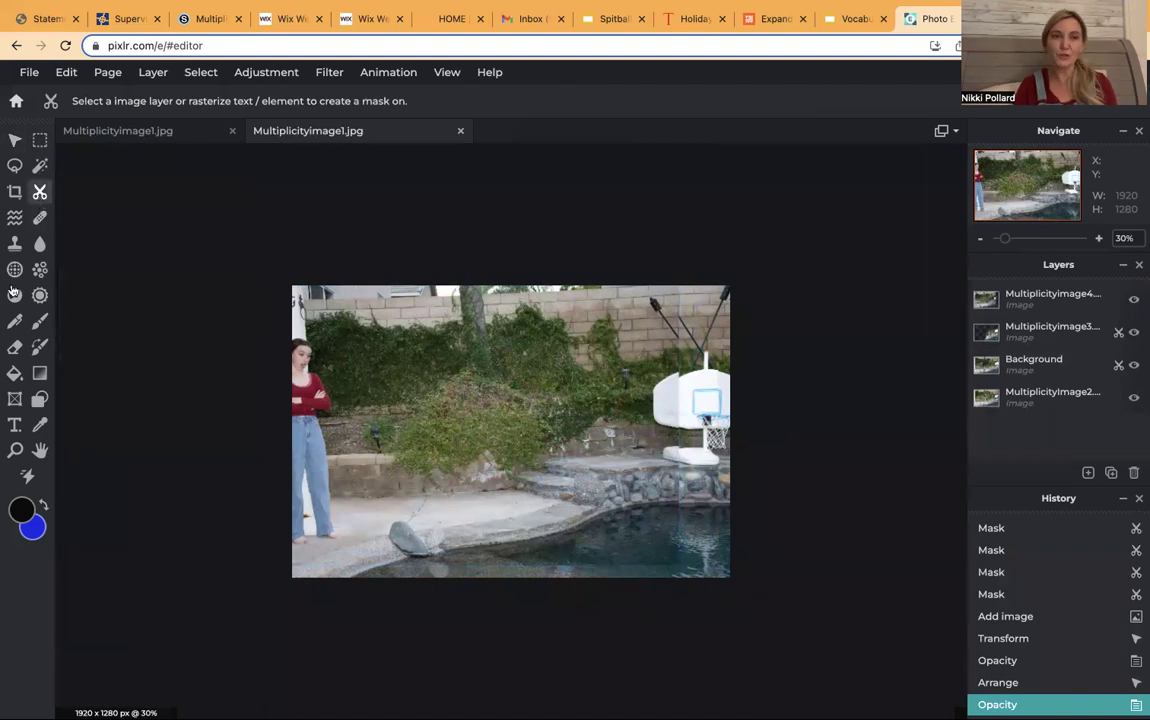
left_click(41, 194)
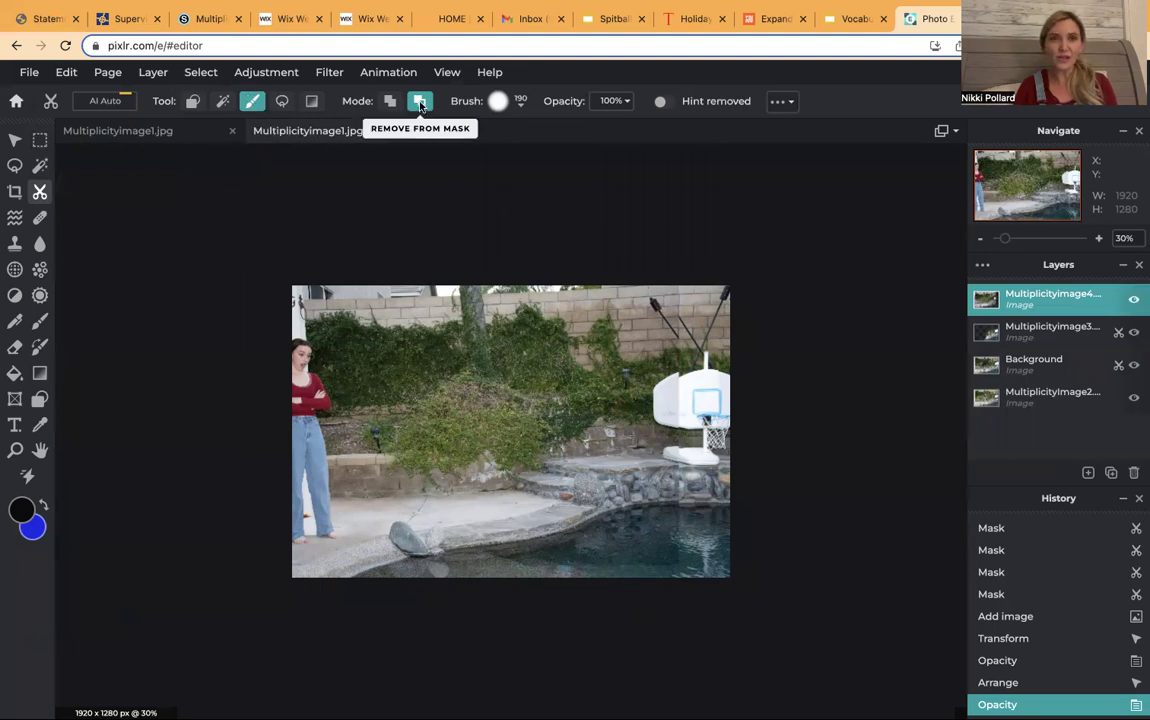
left_click(520, 104)
left_click_drag(566, 156, 611, 157)
left_click(375, 236)
mouse_move(385, 239)
left_mouse_down()
mouse_move(525, 641)
mouse_move(455, 273)
mouse_move(630, 440)
mouse_move(767, 640)
mouse_move(781, 705)
left_mouse_up()
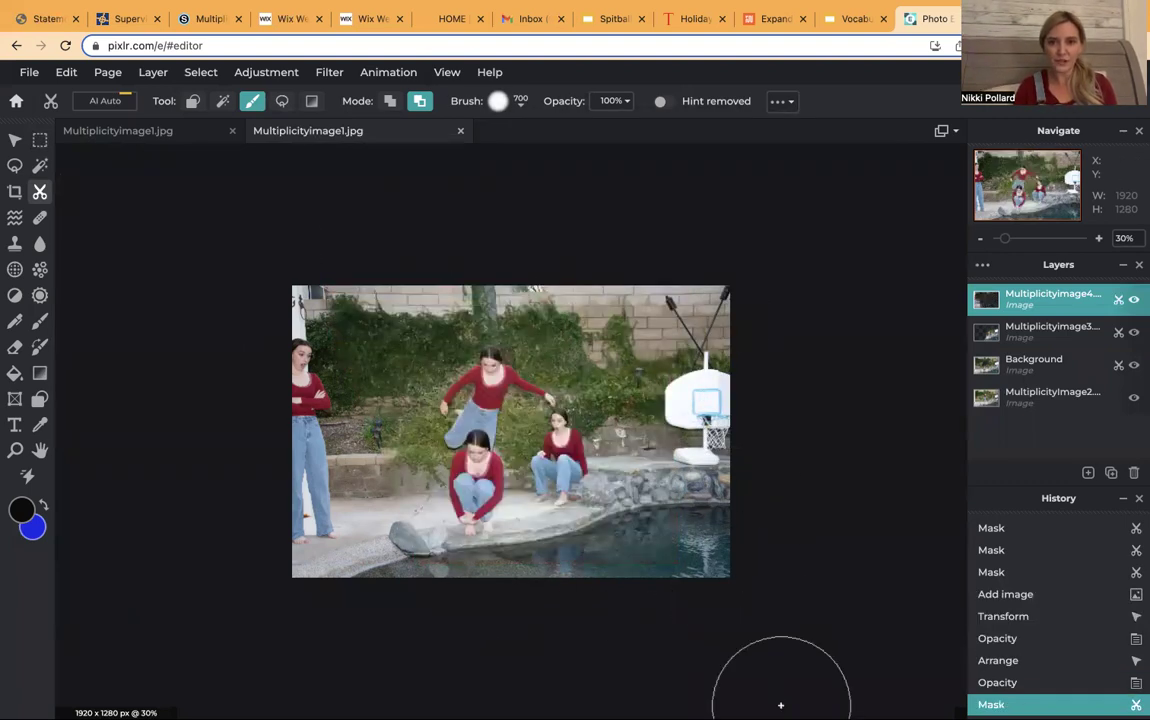
mouse_move(441, 619)
left_mouse_down()
mouse_move(397, 286)
mouse_move(470, 373)
mouse_move(709, 242)
mouse_move(803, 639)
left_mouse_up()
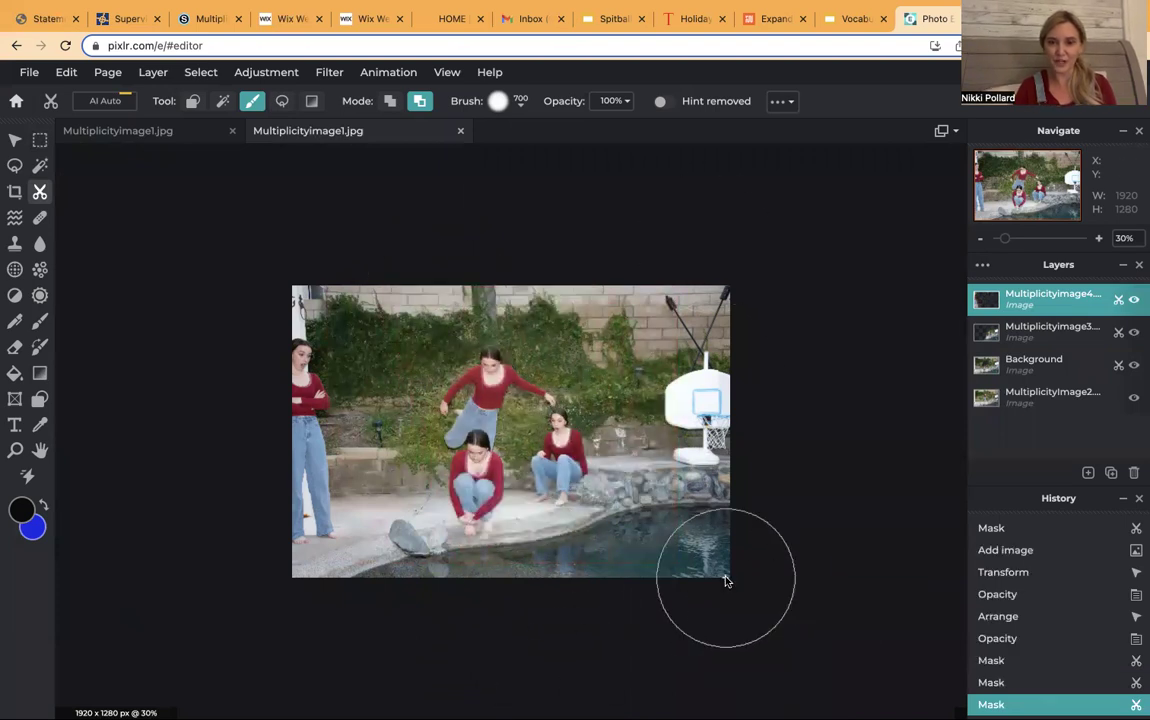
scroll(870, 591, "up", 1)
scroll(872, 591, "up", 1)
scroll(872, 591, "down", 2)
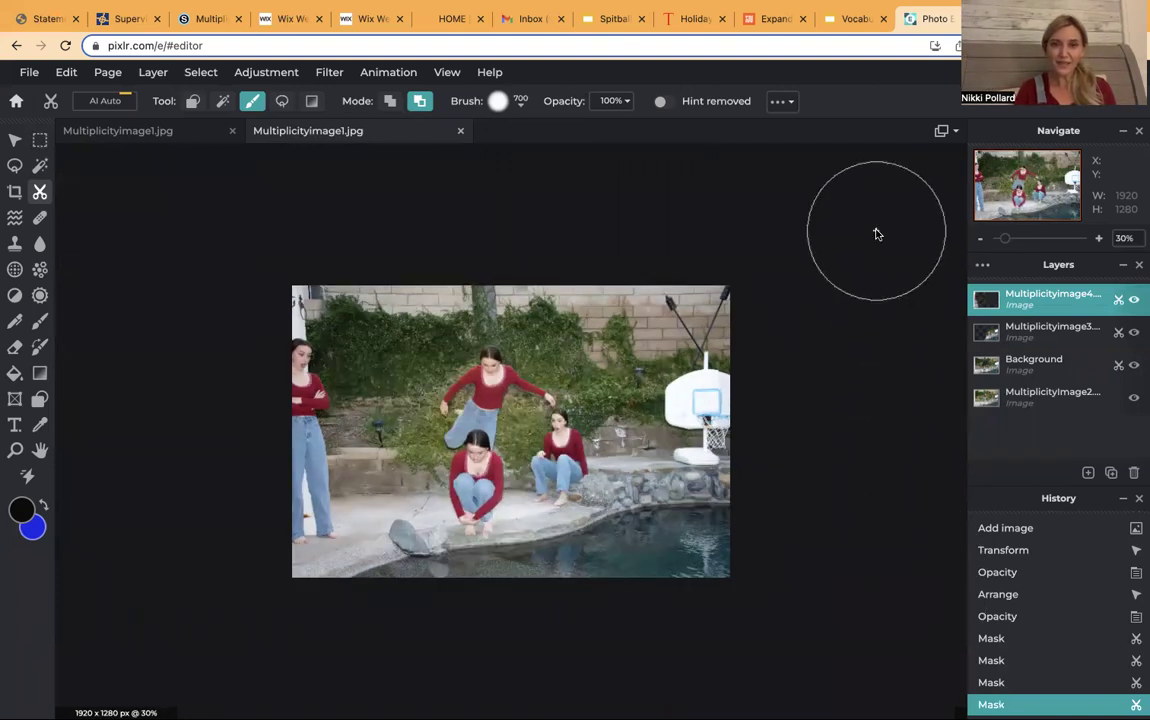
Crop the photo with the 7:5 preset to 1622 × 1159 px, keeping all four poses and cutting off the basketball hoop.
left_click(15, 191)
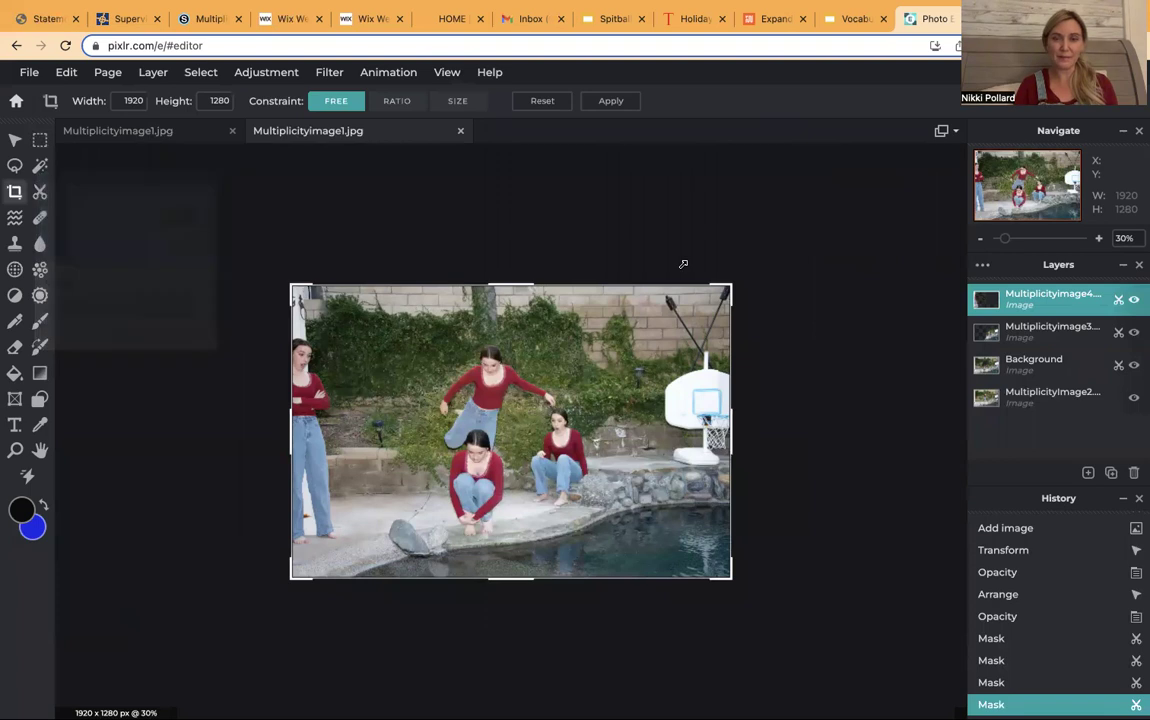
left_click_drag(730, 287, 668, 305)
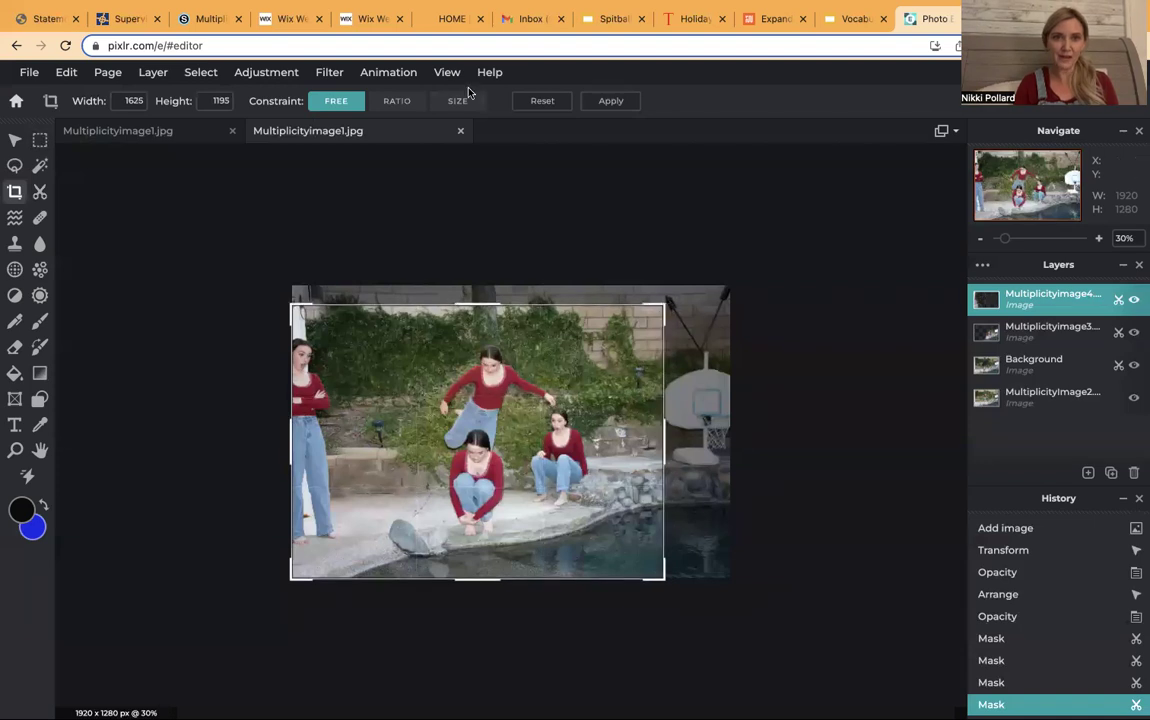
left_click(392, 101)
left_click(455, 100)
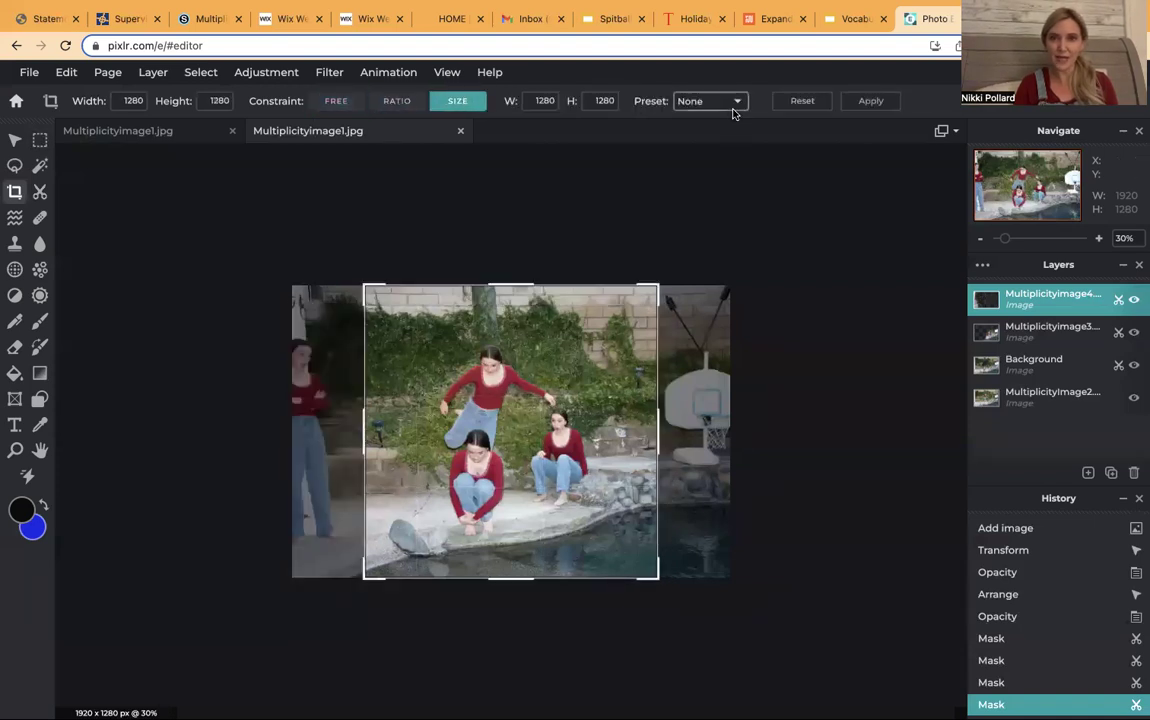
left_click(731, 104)
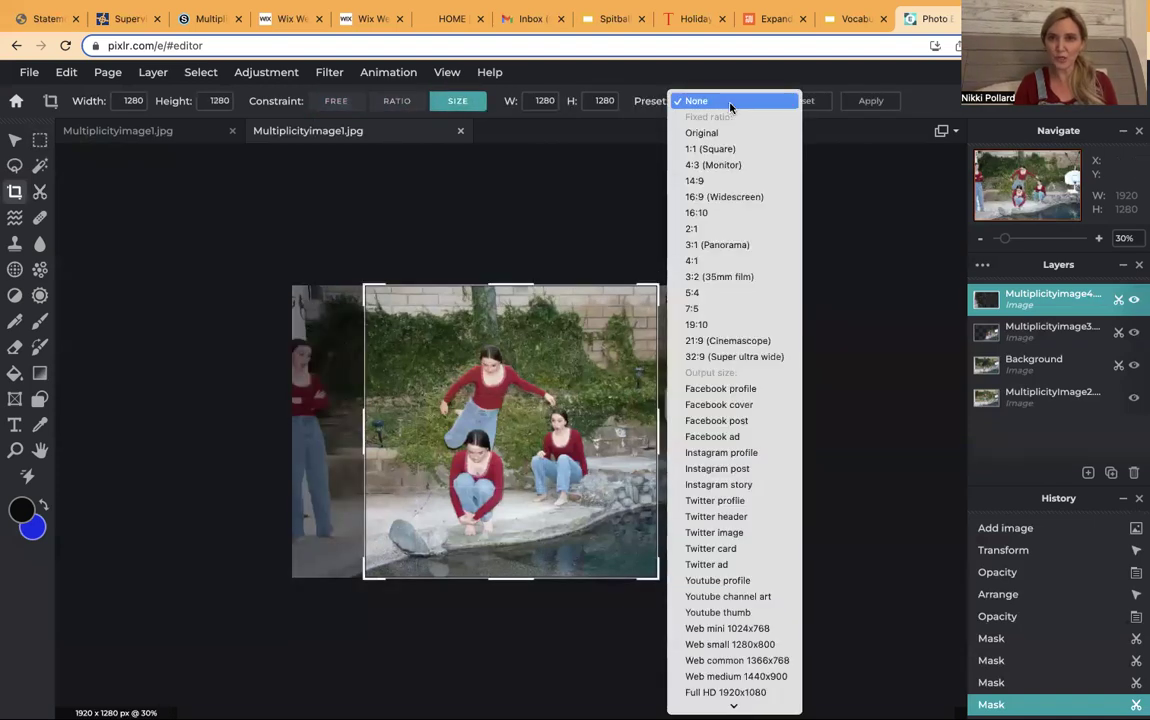
left_click(697, 308)
left_click_drag(567, 413, 552, 413)
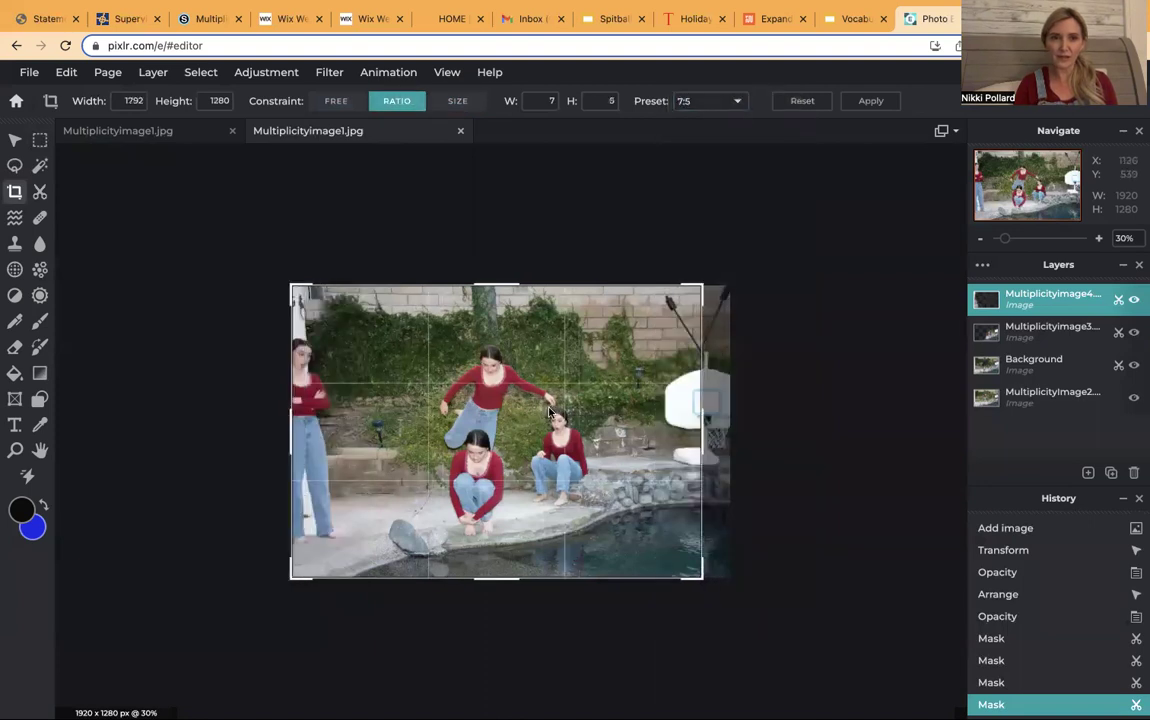
left_click_drag(700, 285, 660, 305)
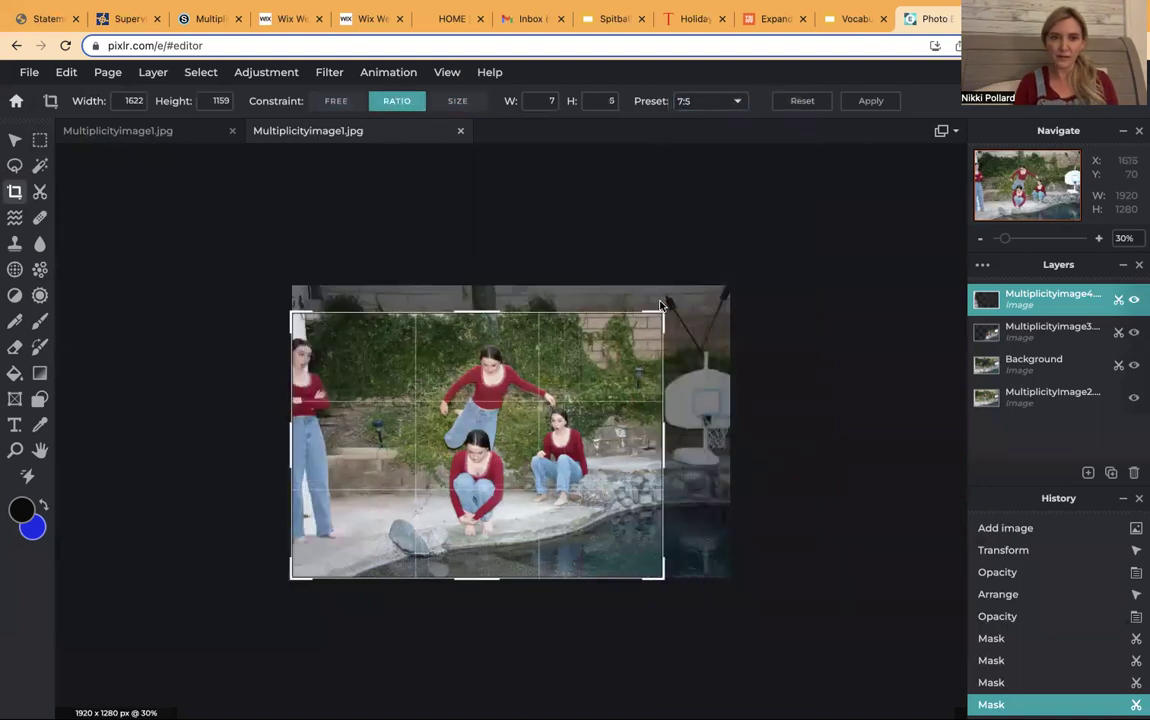
key("Return")
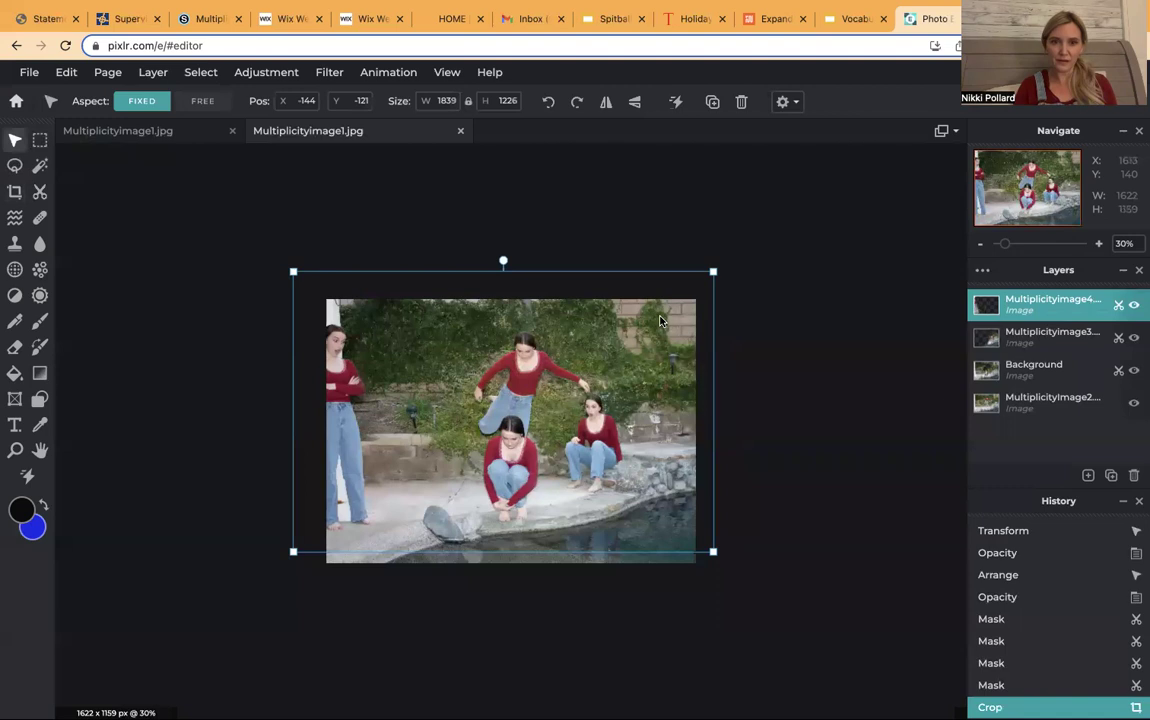
left_click(950, 451)
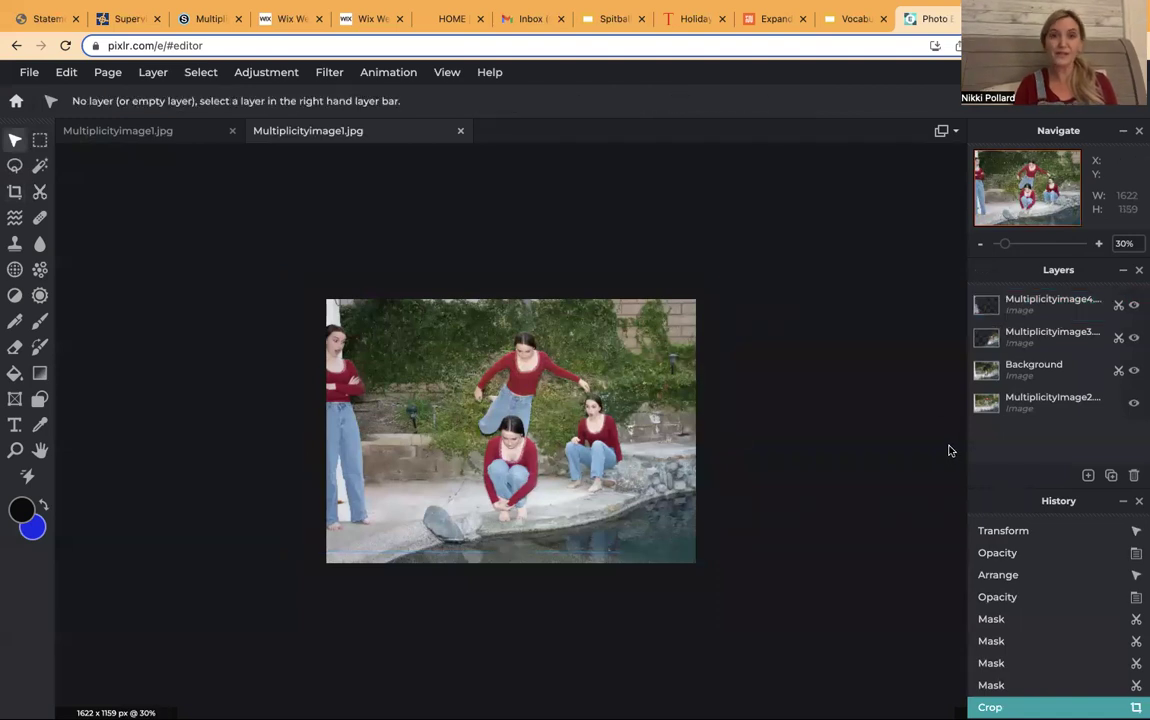